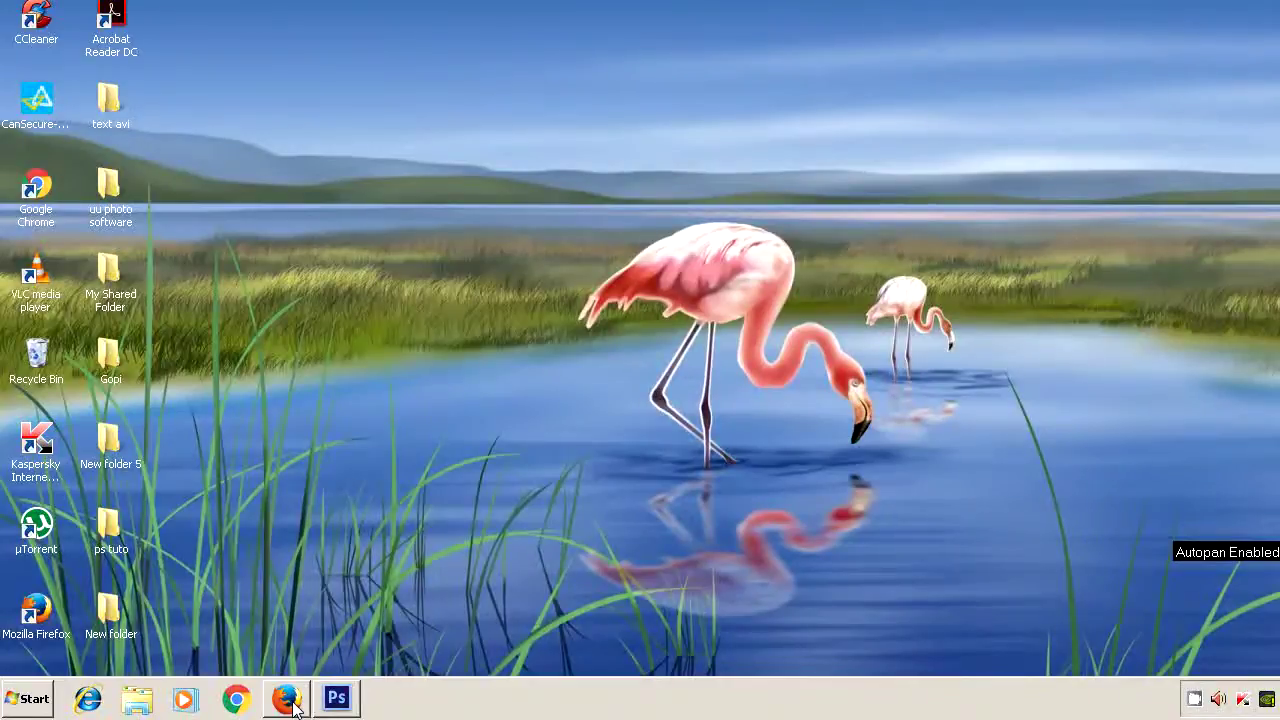
Open Firefox, search the web for "freepik .com" and go to the Freepik website
left_click(289, 700)
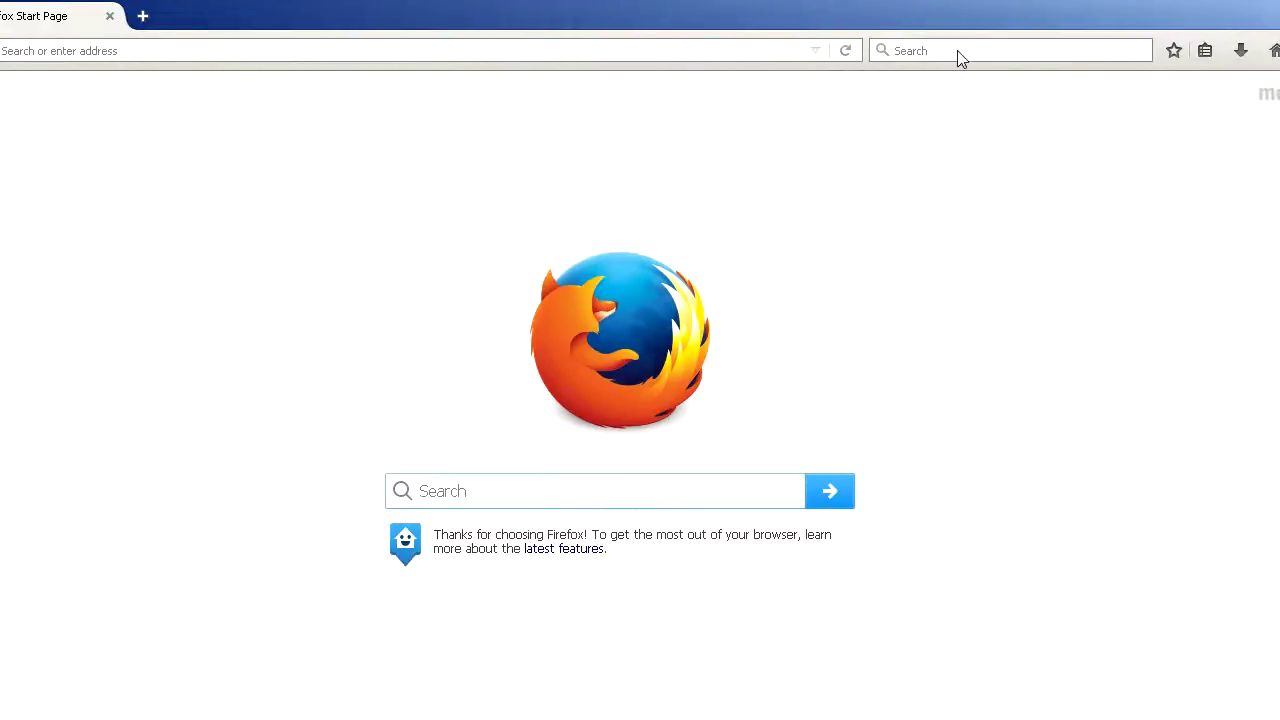
left_click(937, 52)
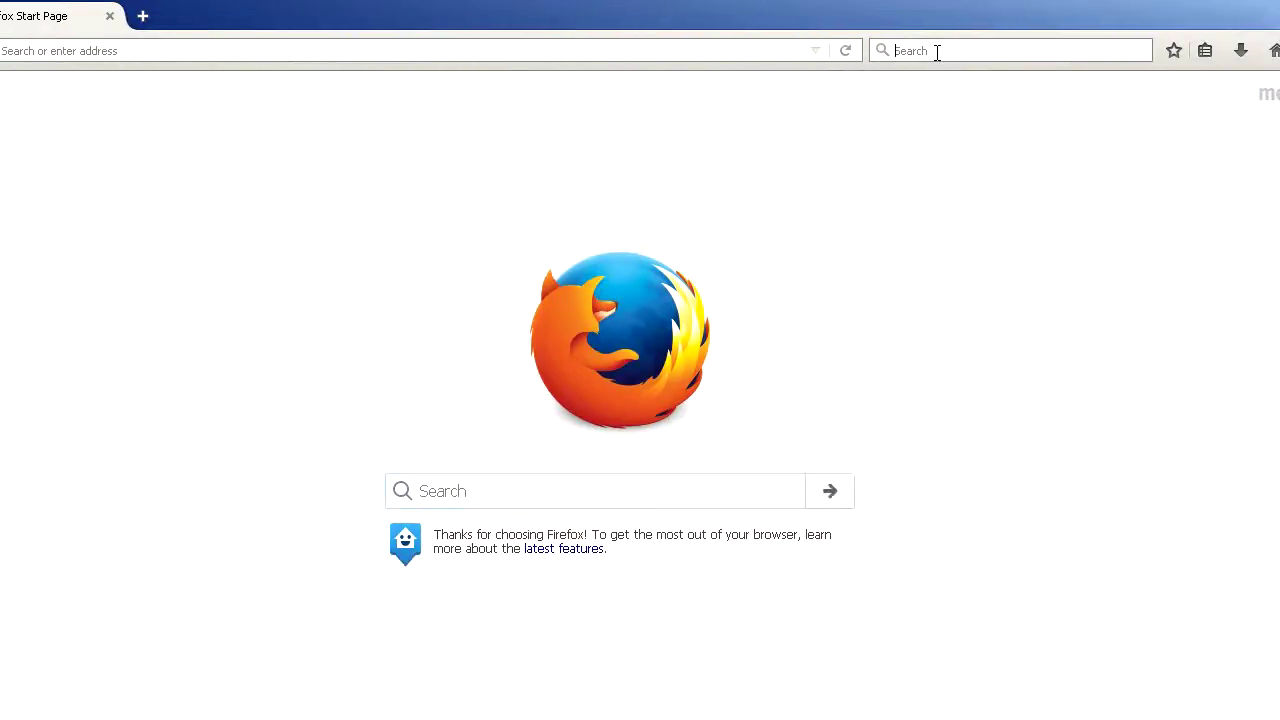
type("free")
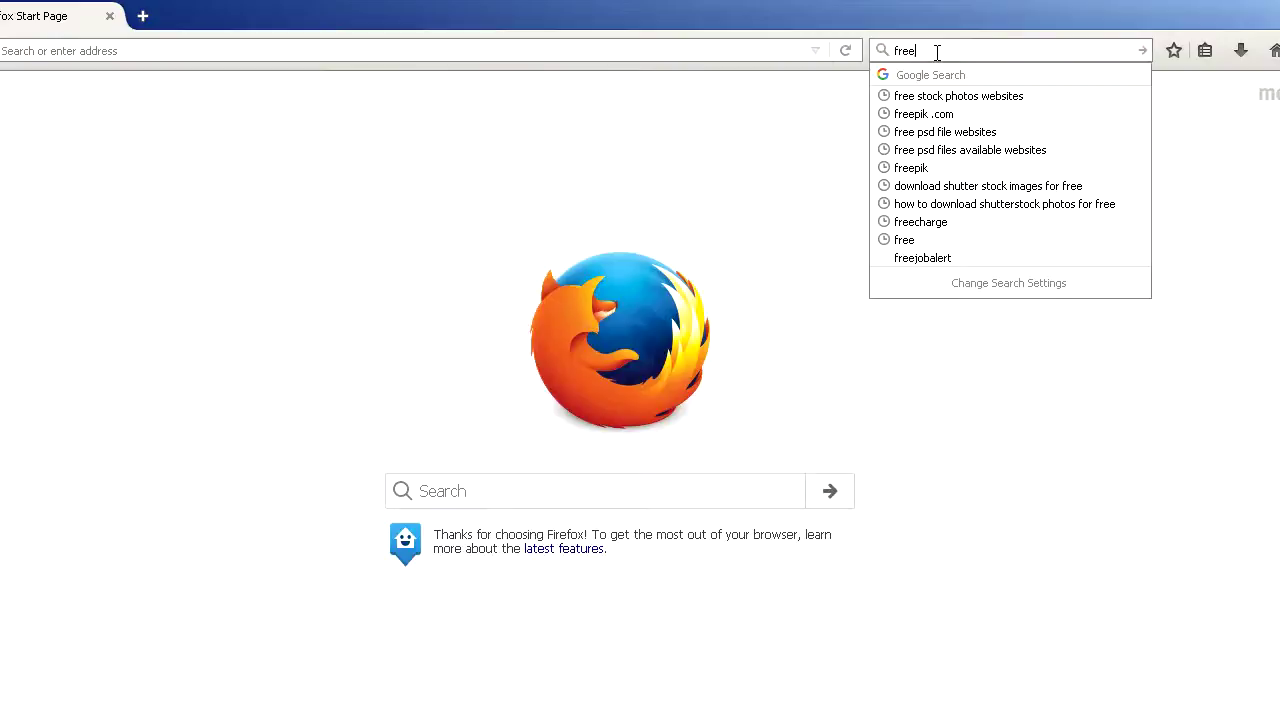
type("pik .com")
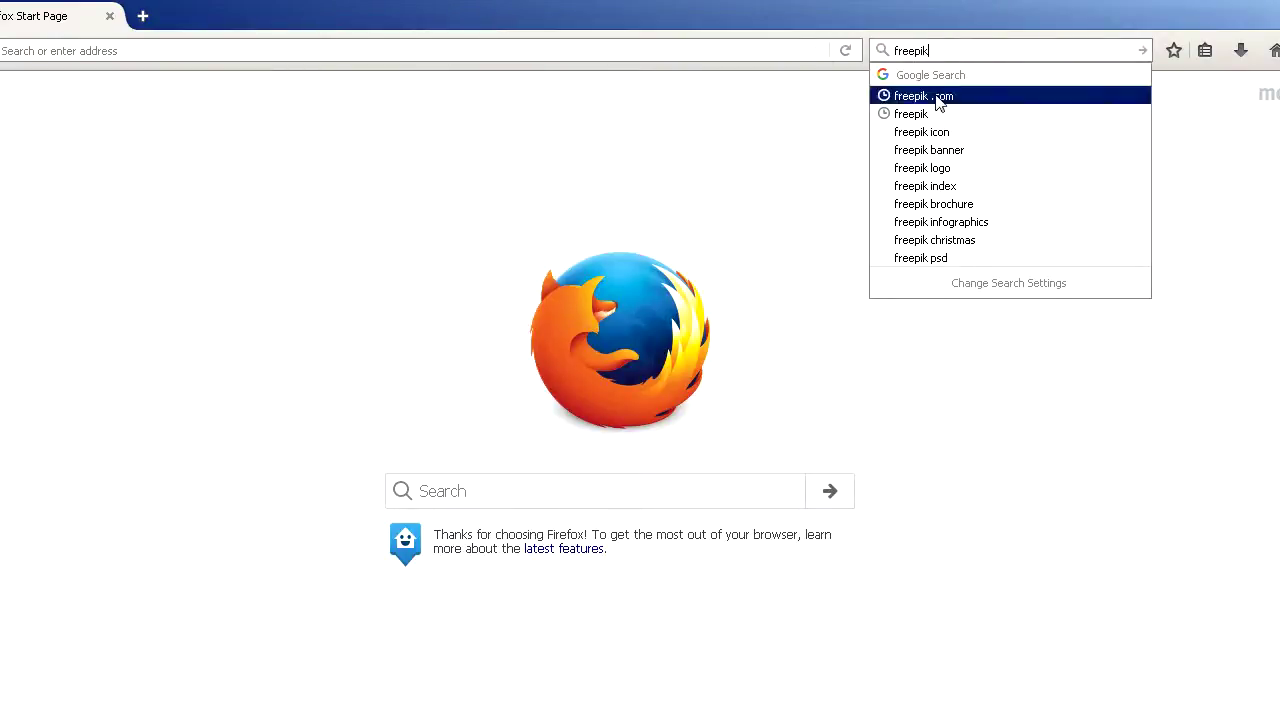
left_click(936, 96)
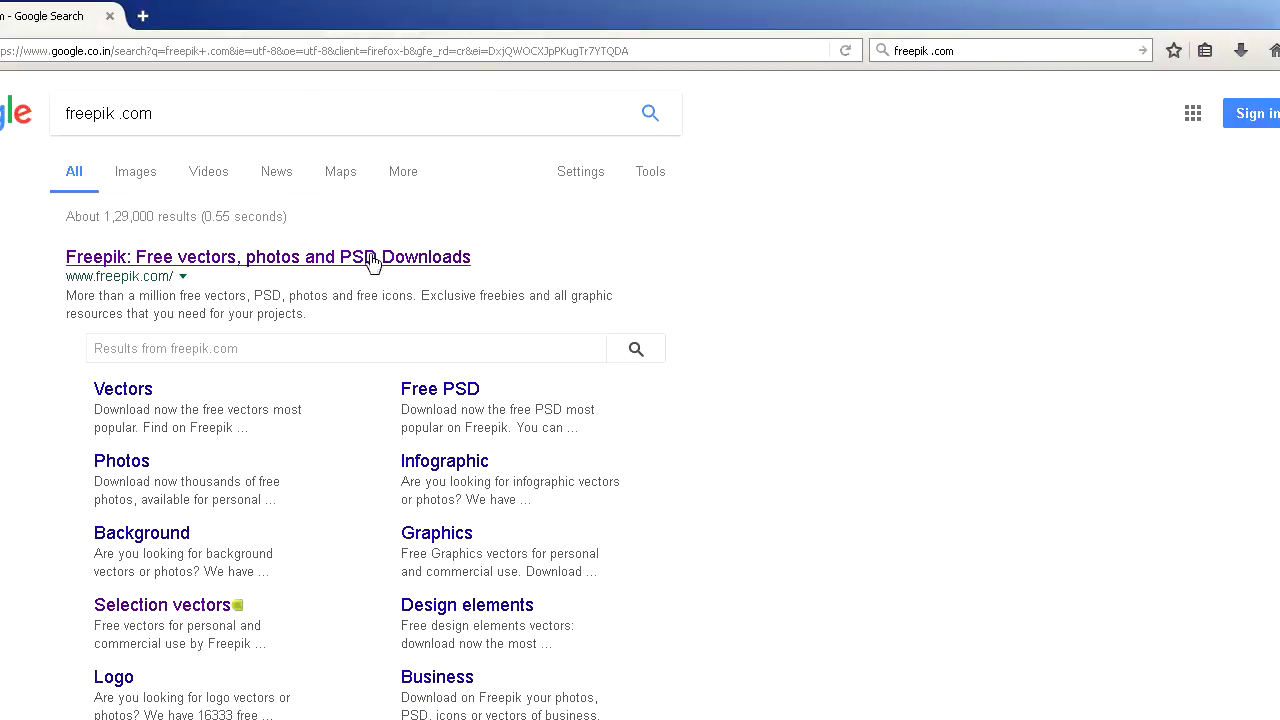
left_click(373, 259)
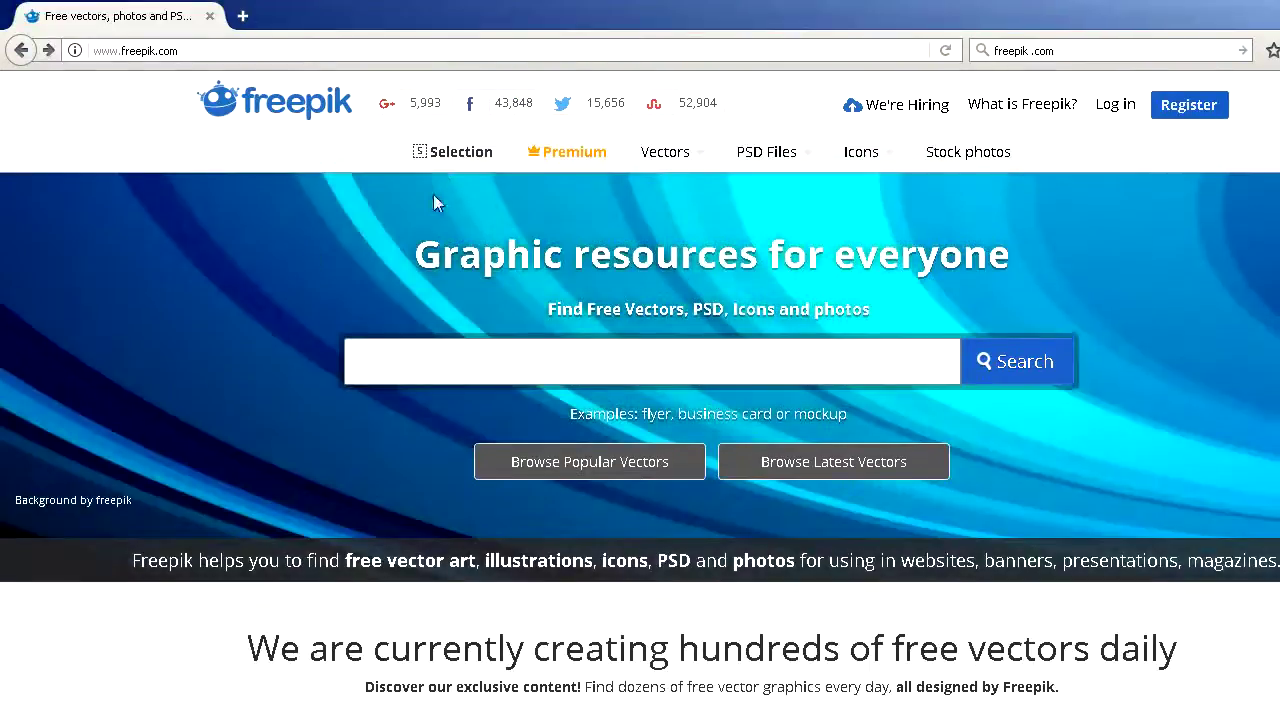
Open Freepik's Selection vectors and filter them by the Wedding category
left_click(480, 133)
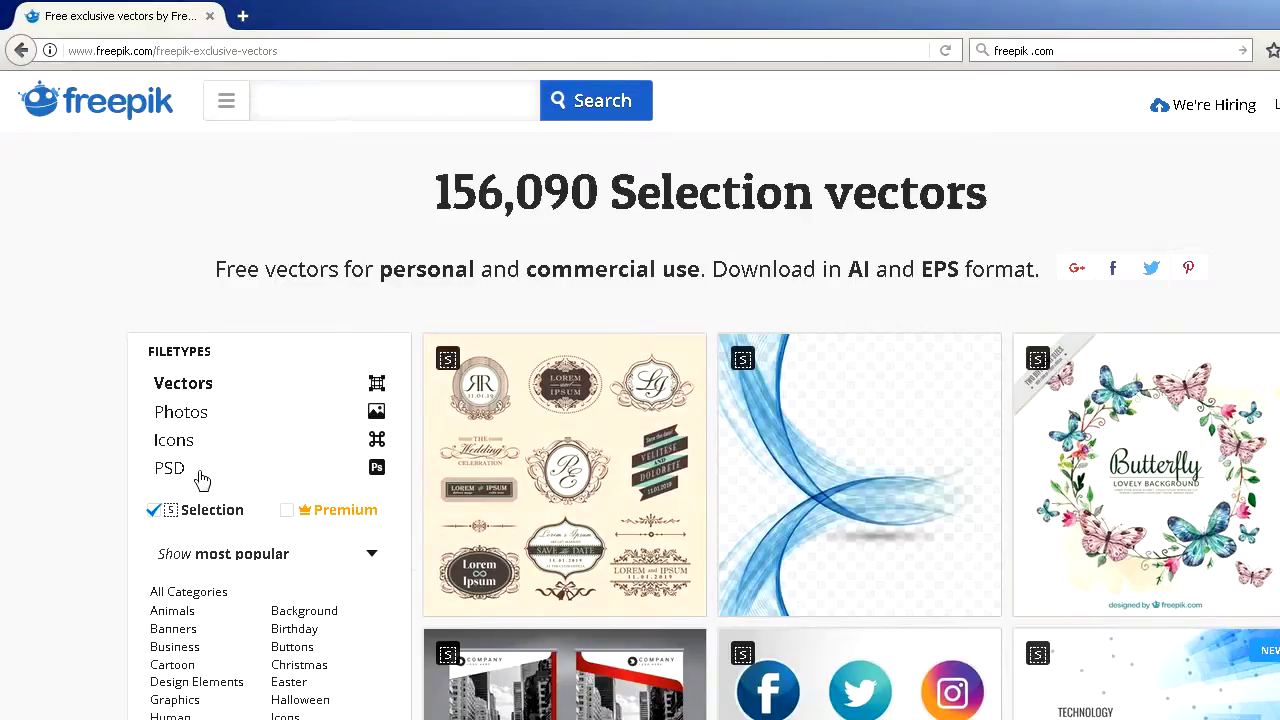
scroll(202, 481, "down", 2)
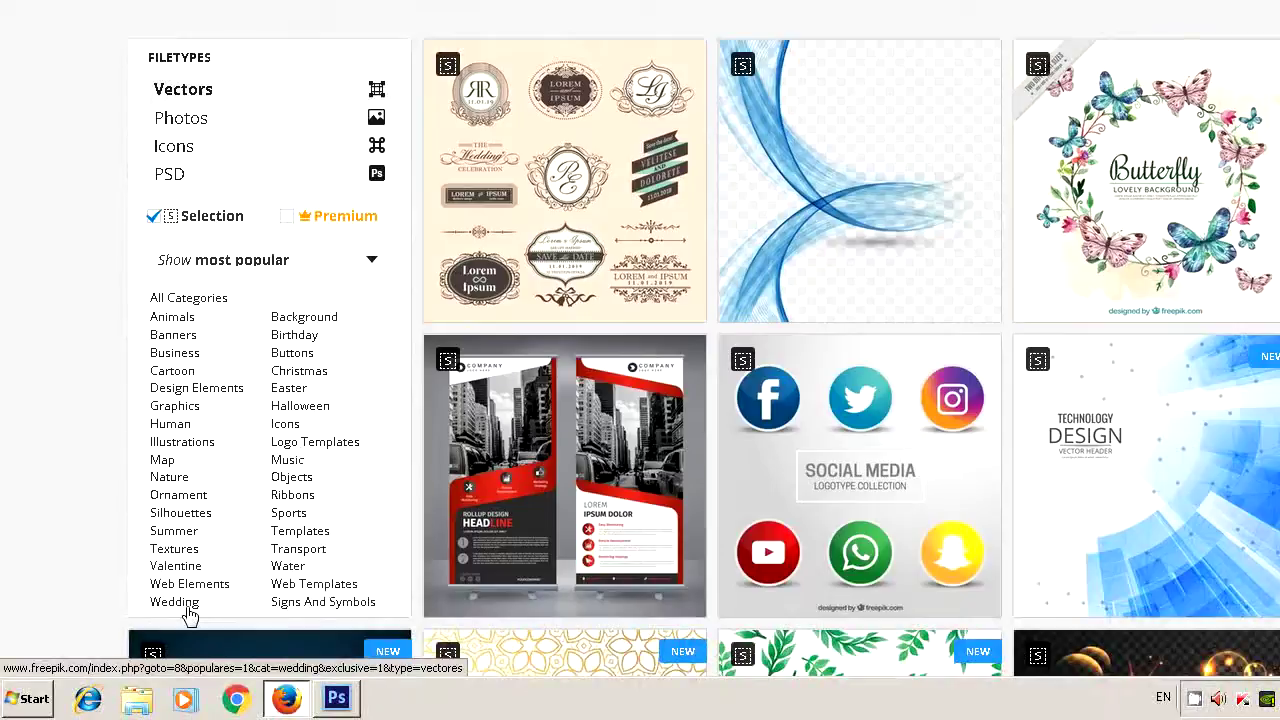
left_click(187, 608)
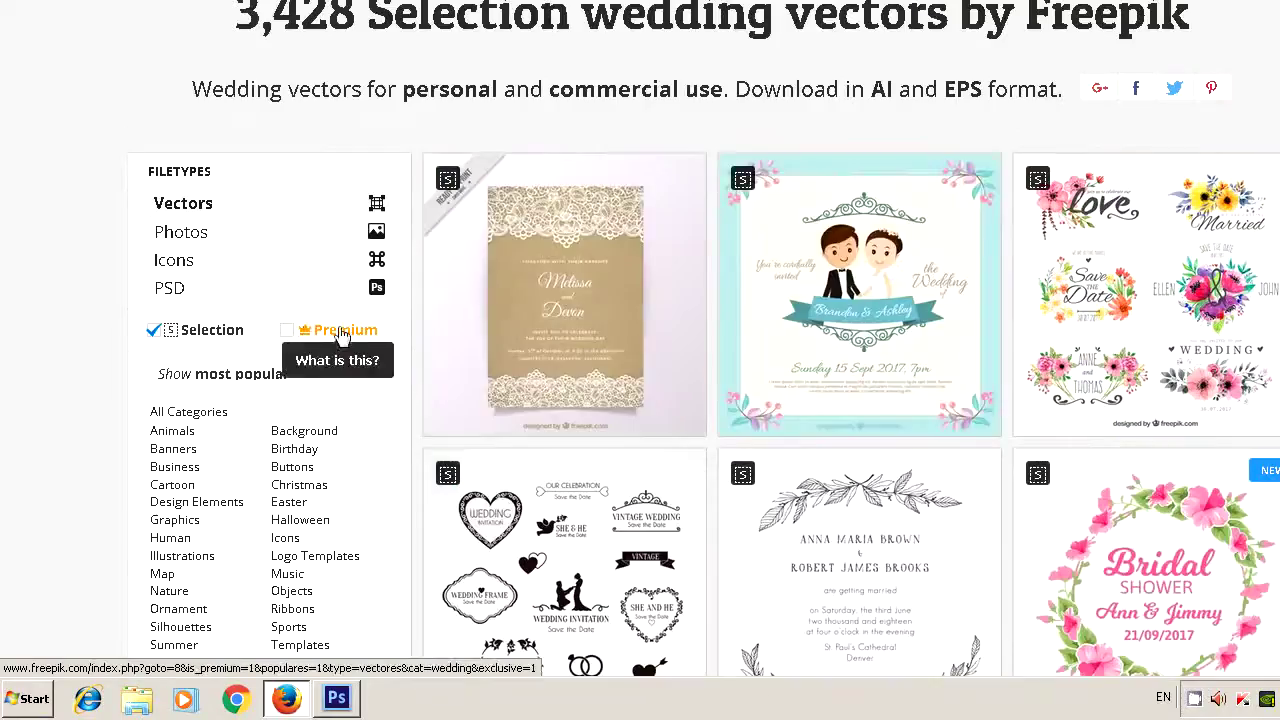
Browse the wedding vector results for a suitable invitation card design
mouse_move(973, 476)
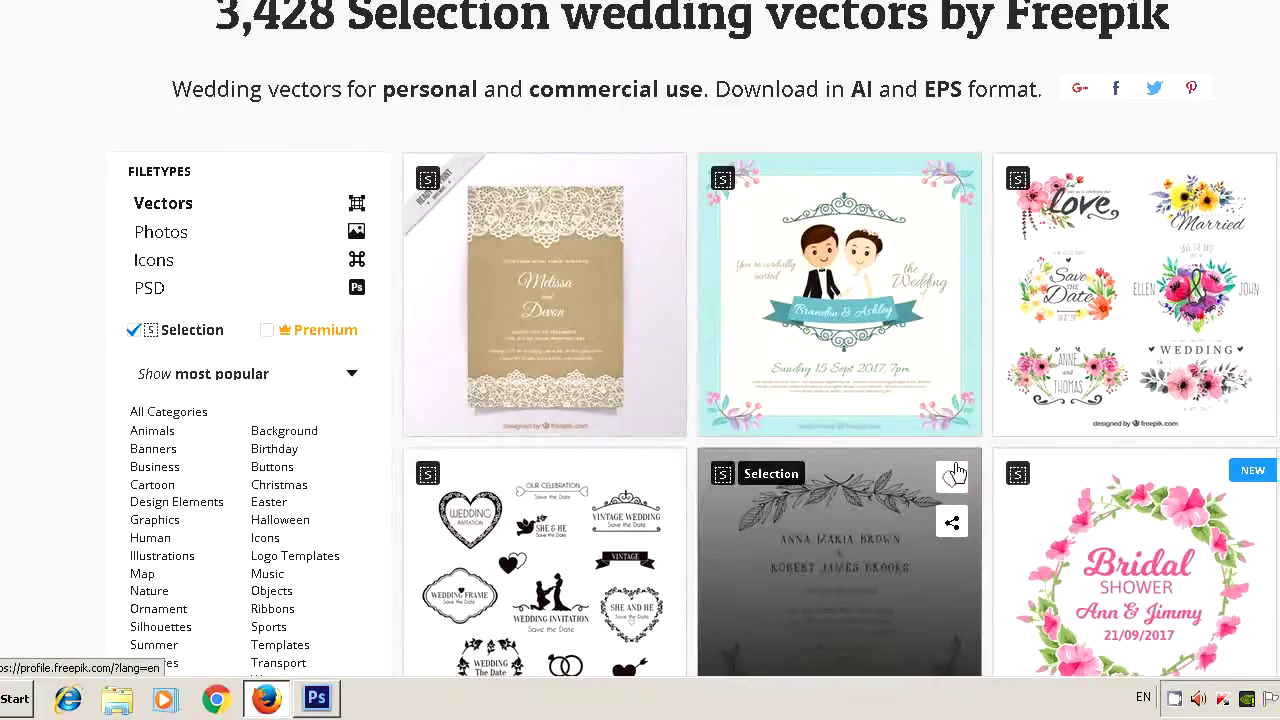
scroll(957, 473, "down", 3)
scroll(957, 473, "down", 3)
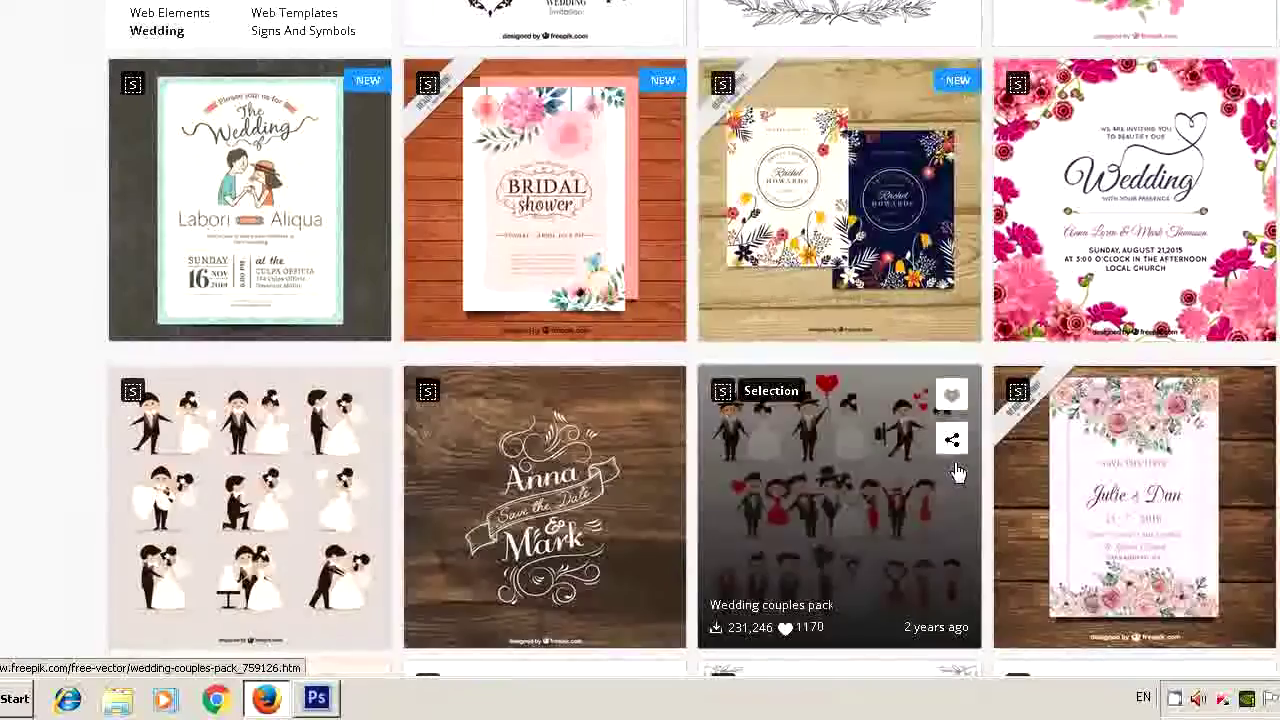
scroll(957, 473, "down", 3)
scroll(1217, 513, "down", 3)
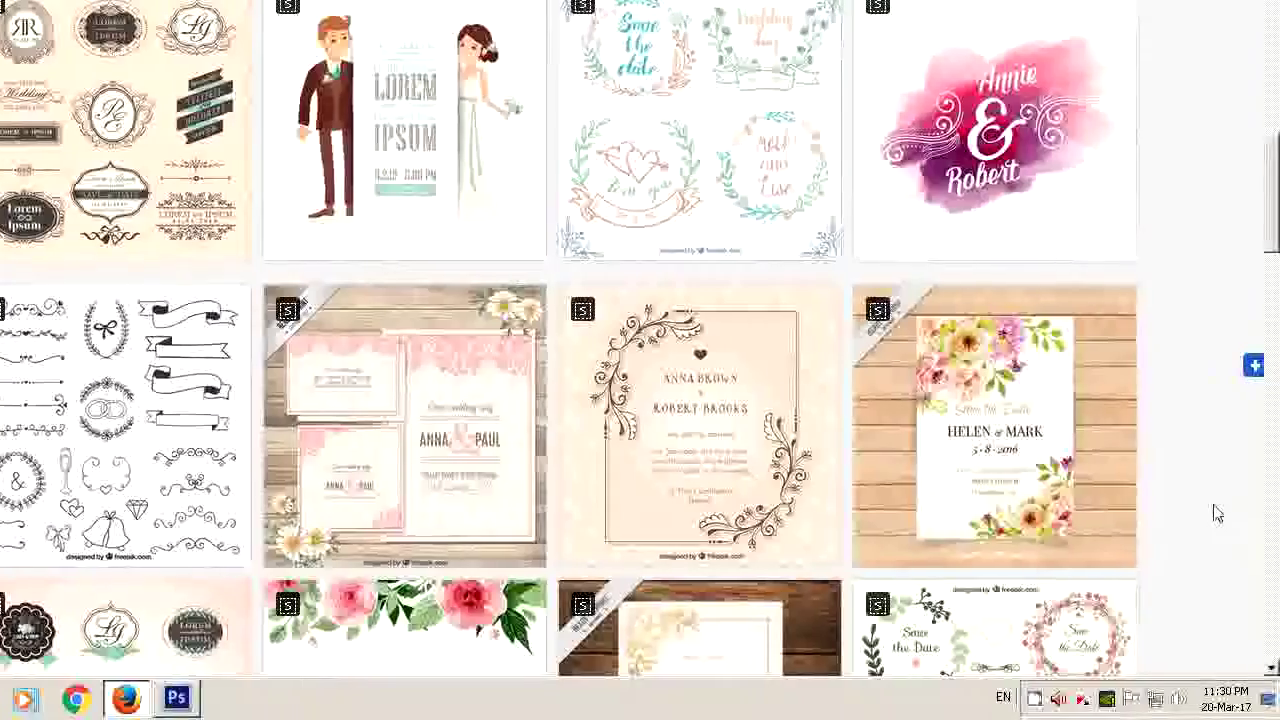
scroll(1217, 513, "down", 3)
scroll(1217, 513, "down", 5)
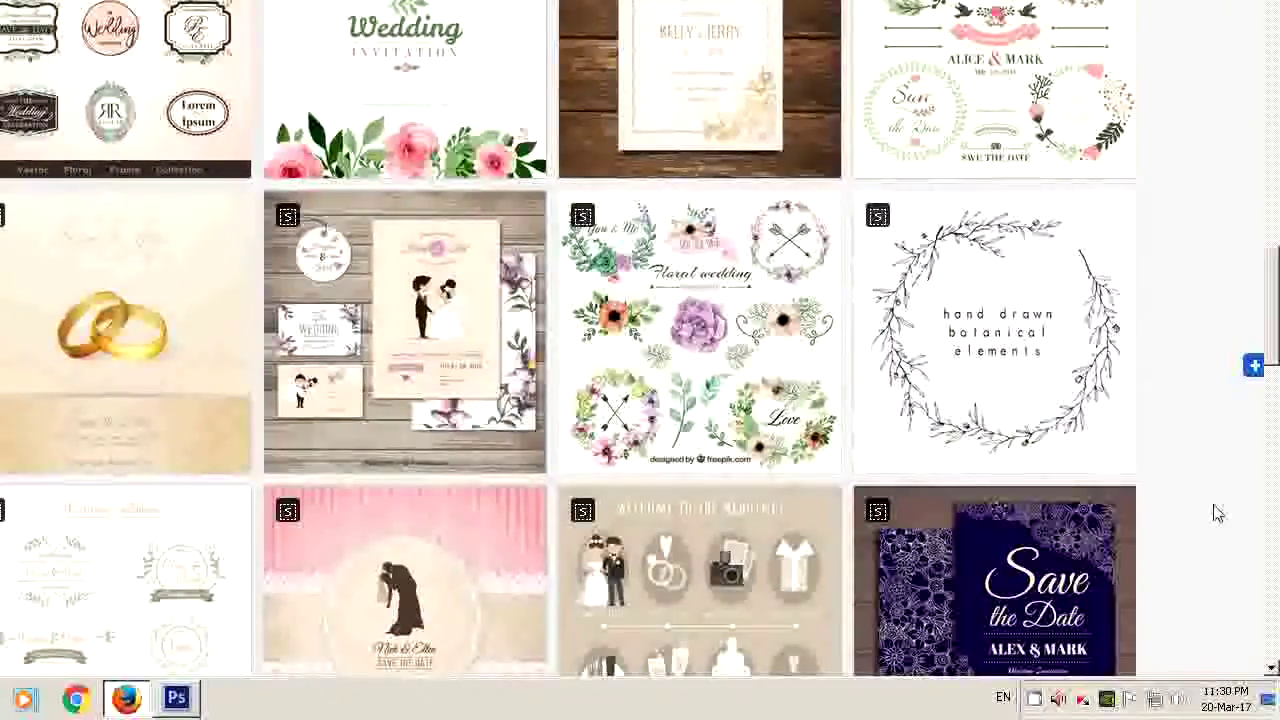
scroll(1217, 513, "down", 3)
scroll(1214, 513, "down", 3)
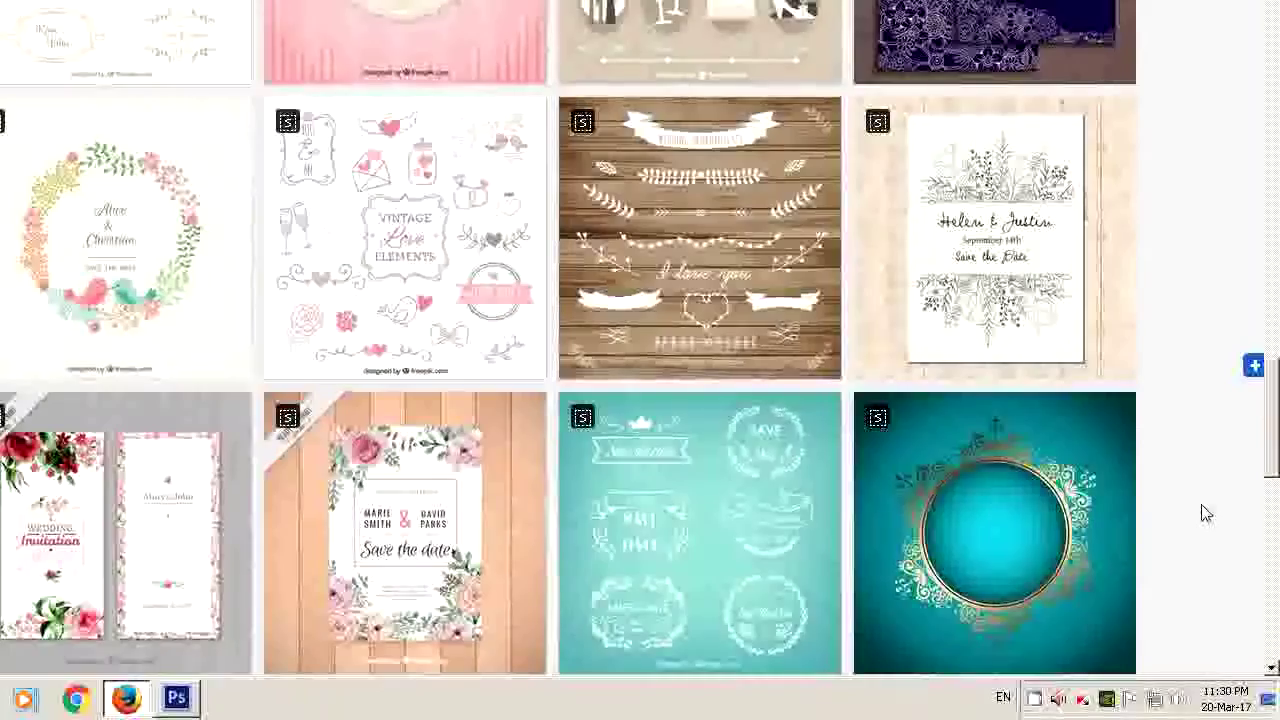
scroll(1188, 502, "down", 3)
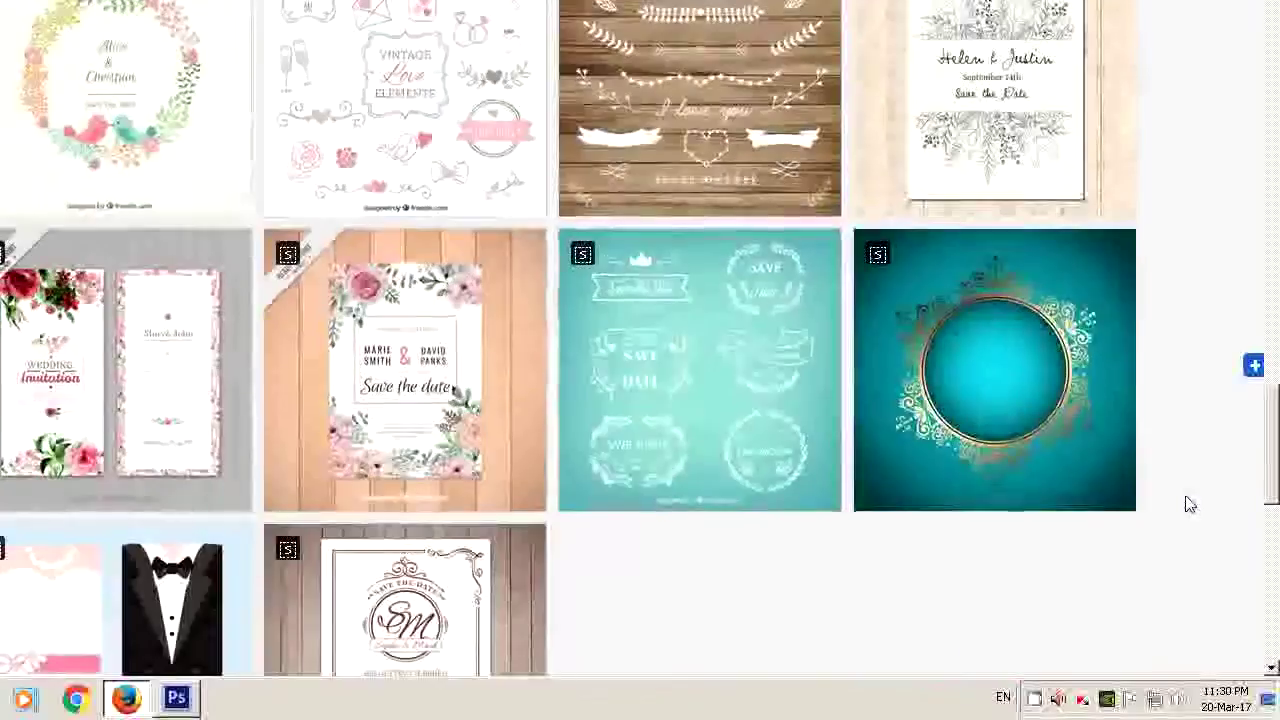
scroll(1190, 505, "up", 4)
scroll(1105, 182, "up", 4)
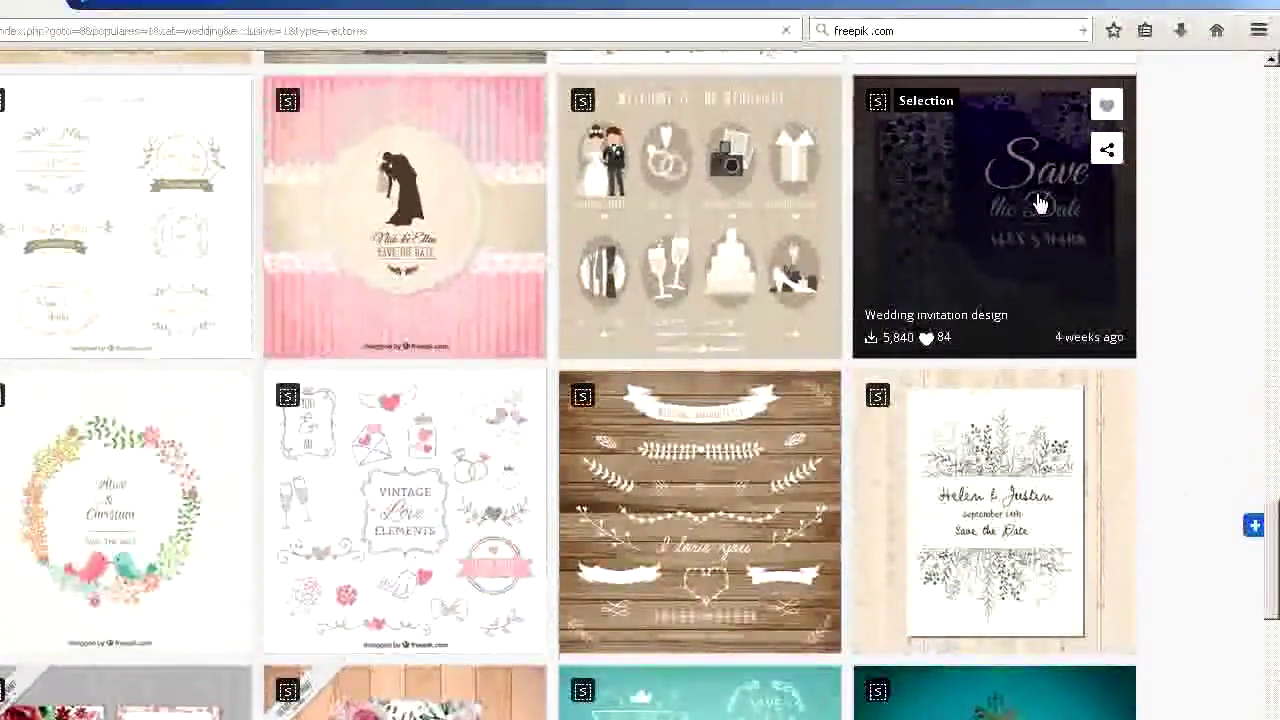
Open the dark blue floral "Save the Date" wedding invitation design and save its free download, Wedding-invitation-design.zip
left_click(1040, 203)
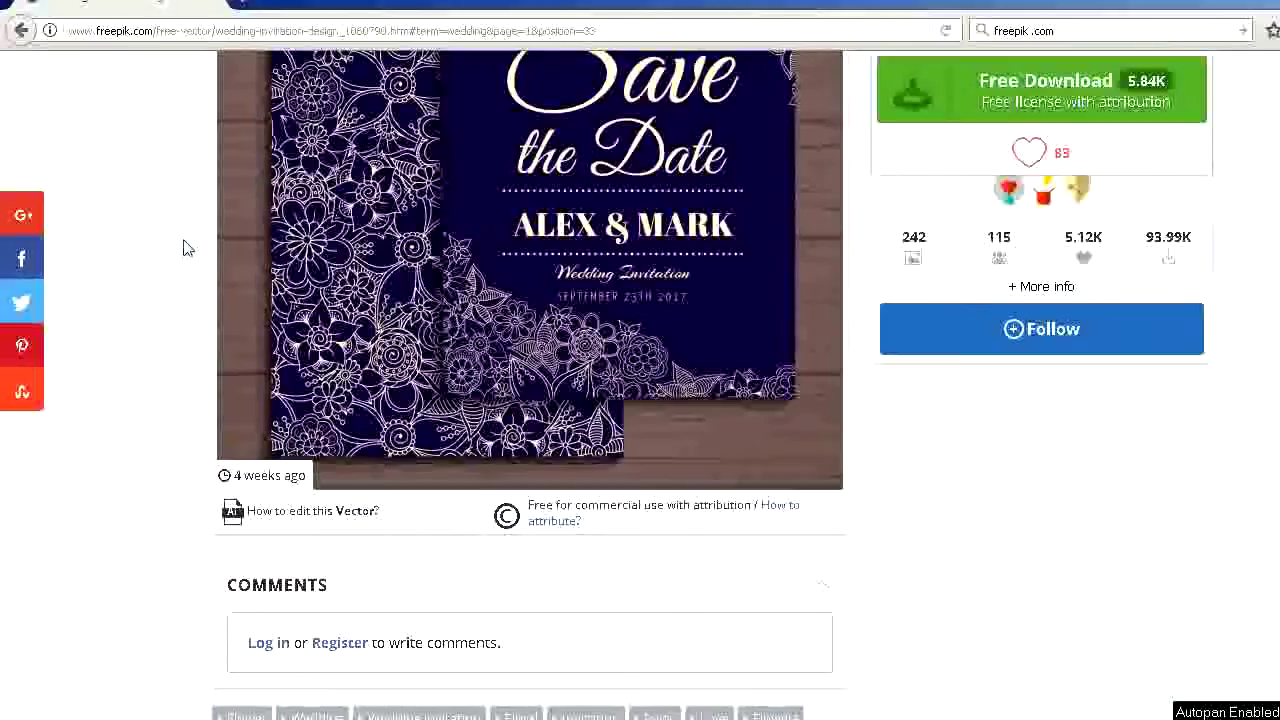
scroll(183, 248, "down", 2)
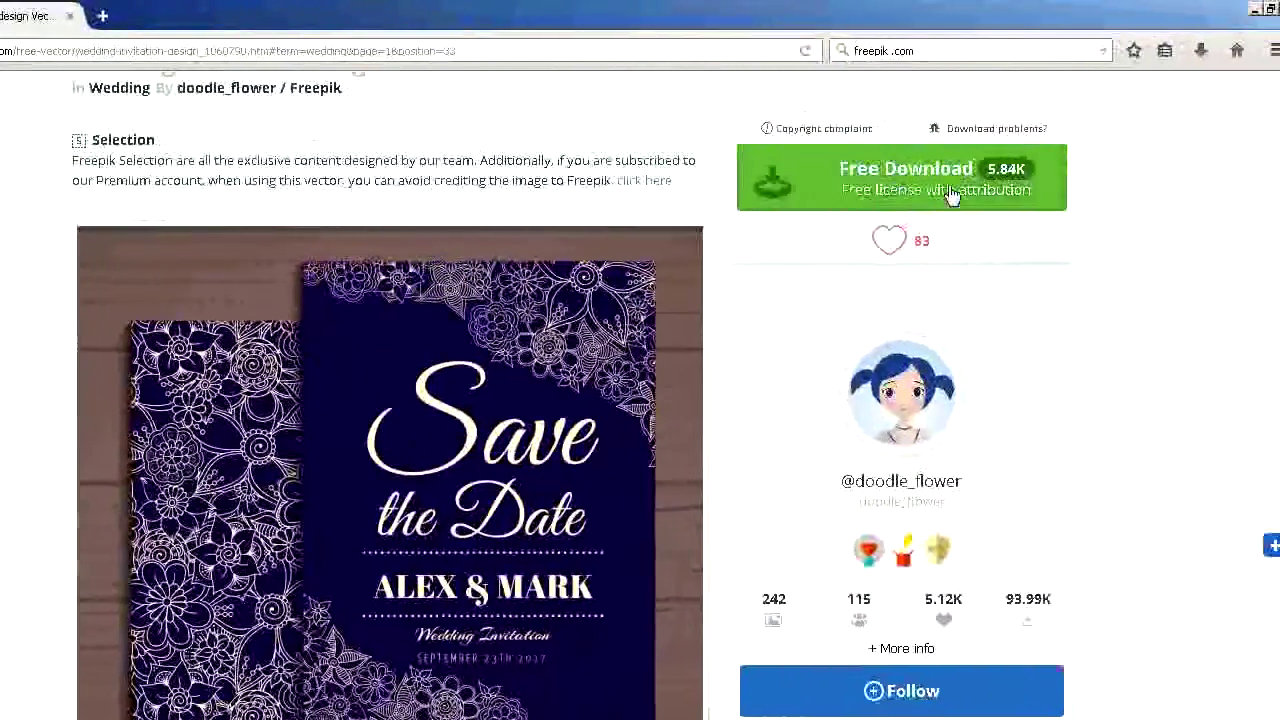
left_click(951, 196)
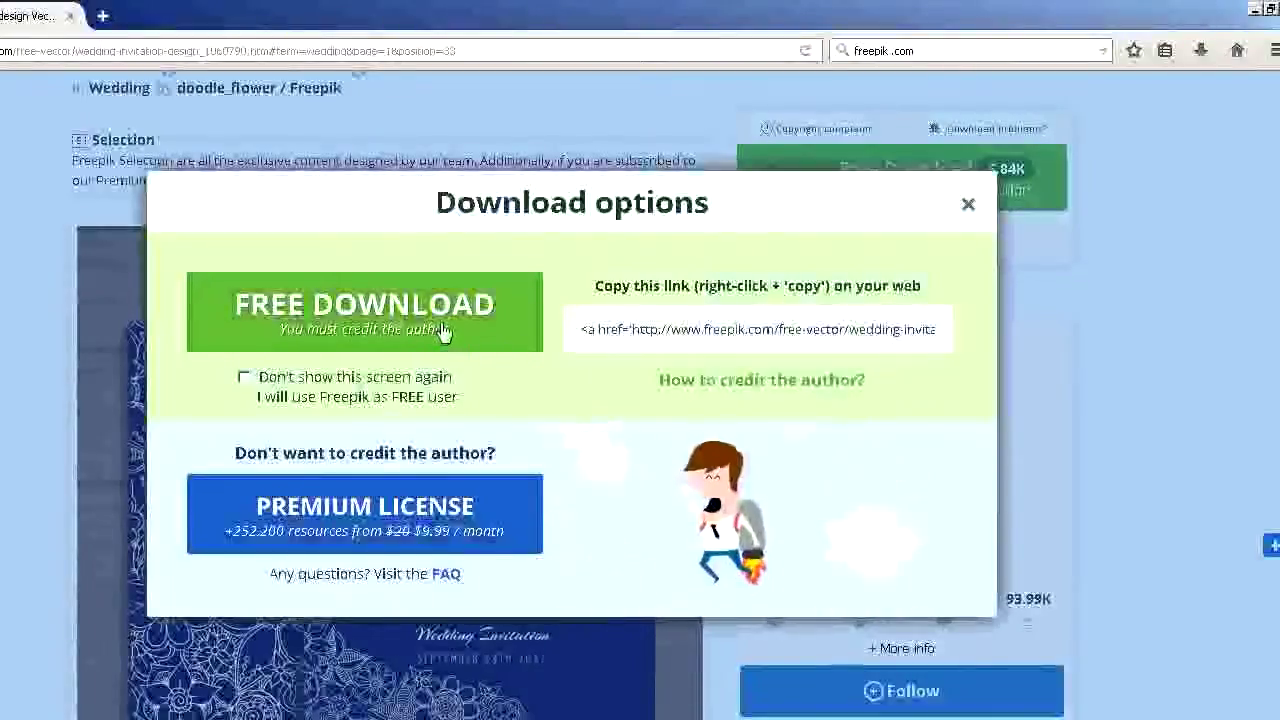
left_click(443, 332)
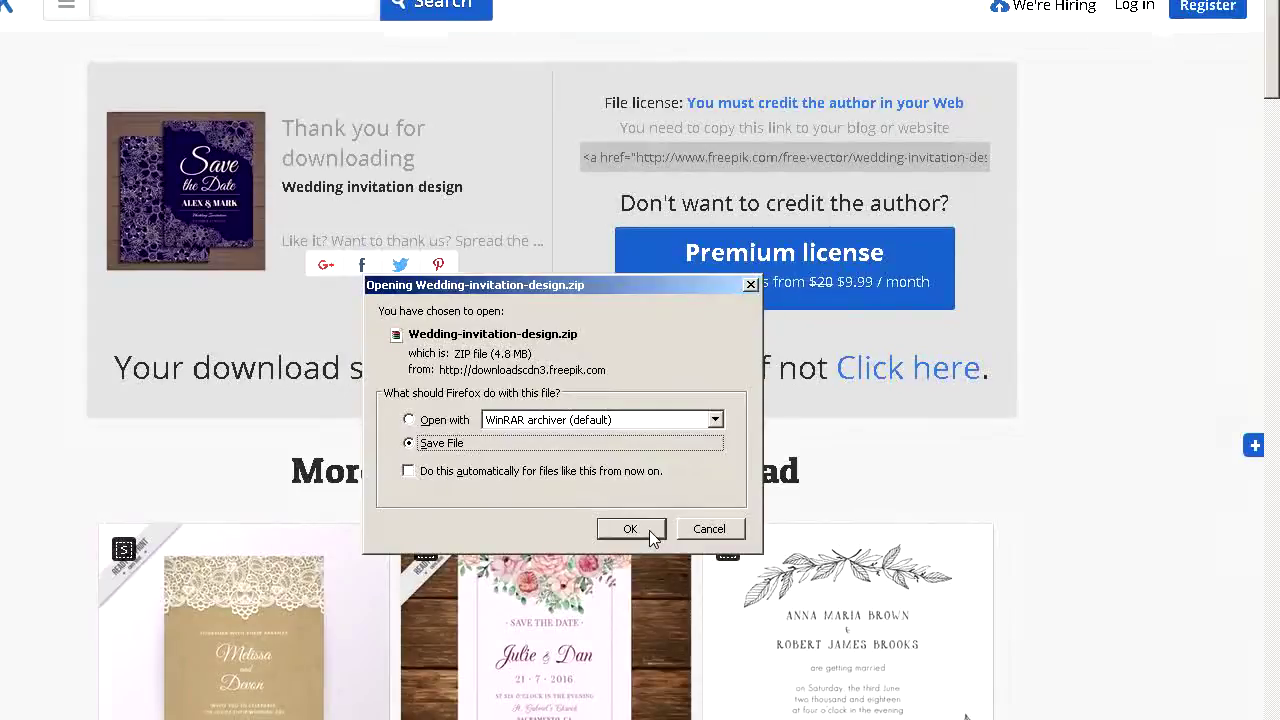
left_click(649, 530)
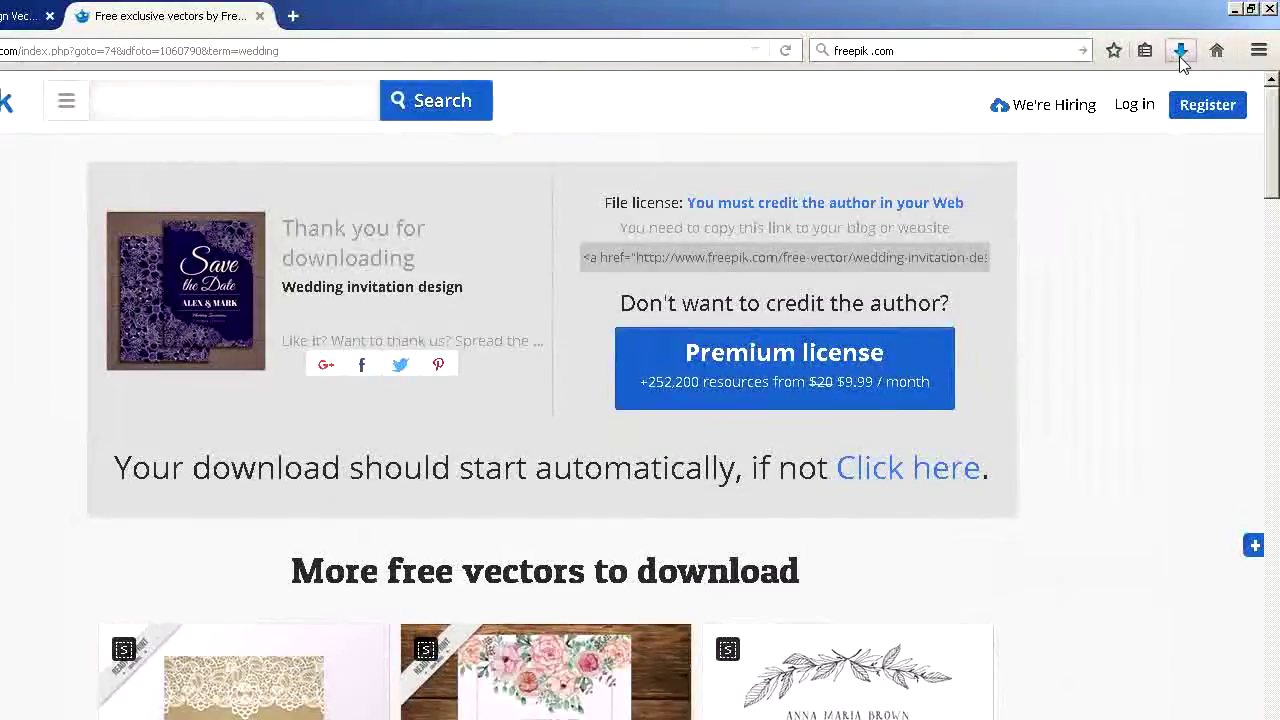
Show the downloaded Wedding-invitation-design(1) archive in its folder and extract its contents there
left_click(1180, 57)
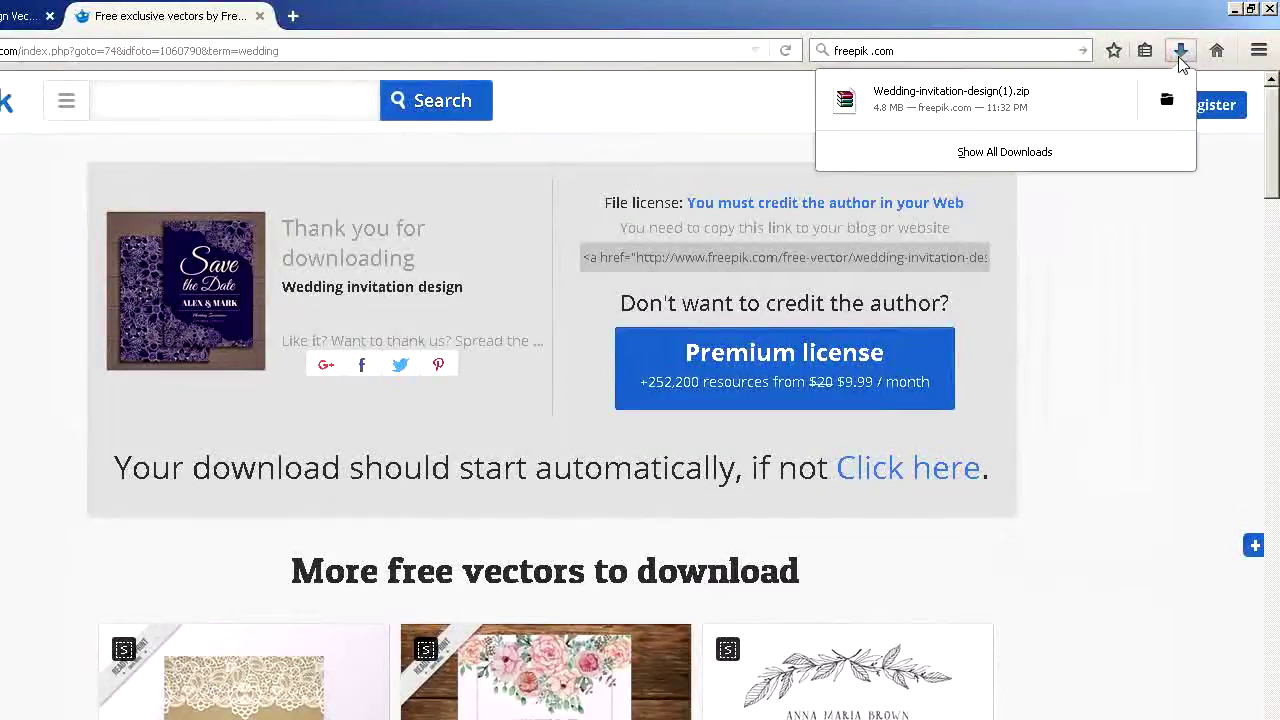
right_click(1050, 106)
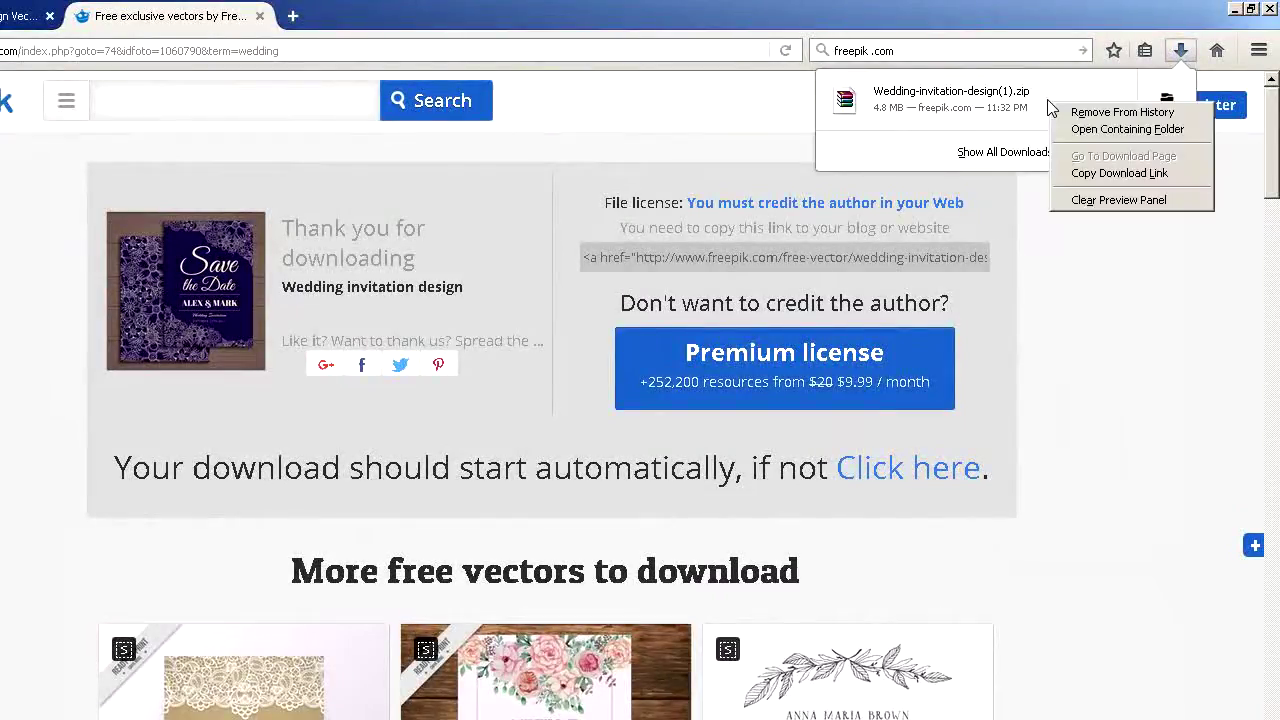
left_click(1107, 133)
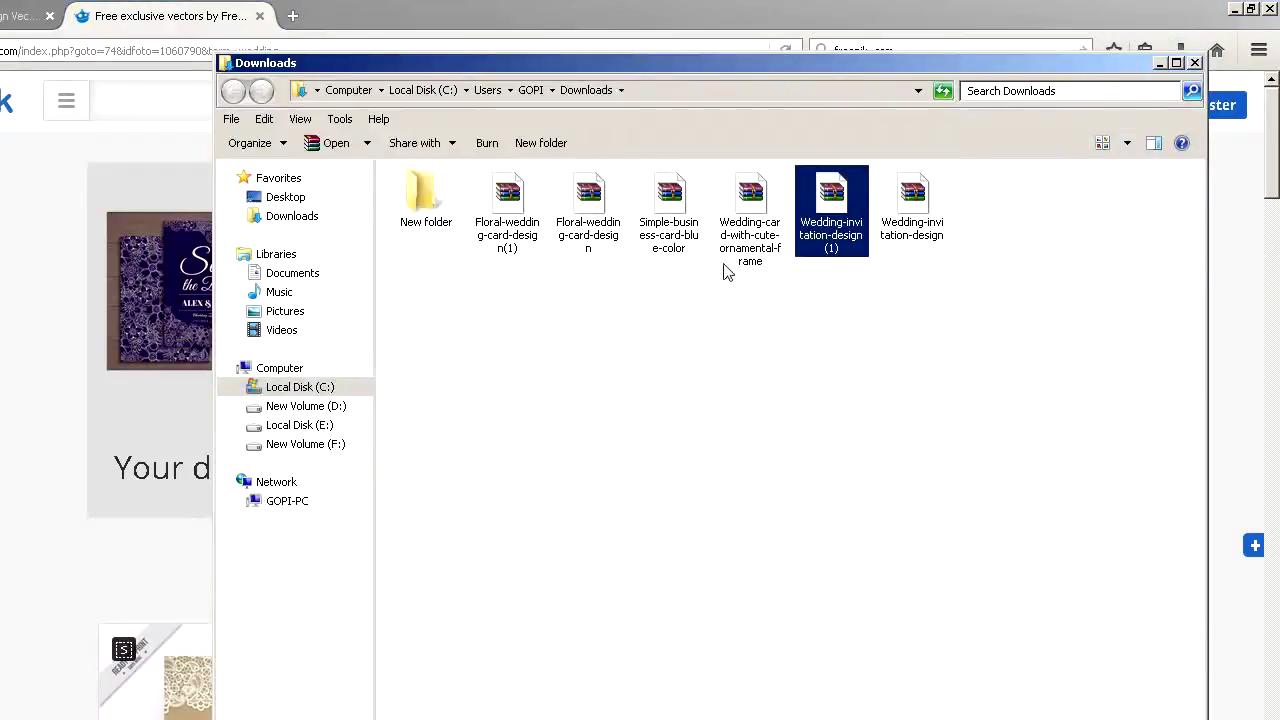
right_click(839, 231)
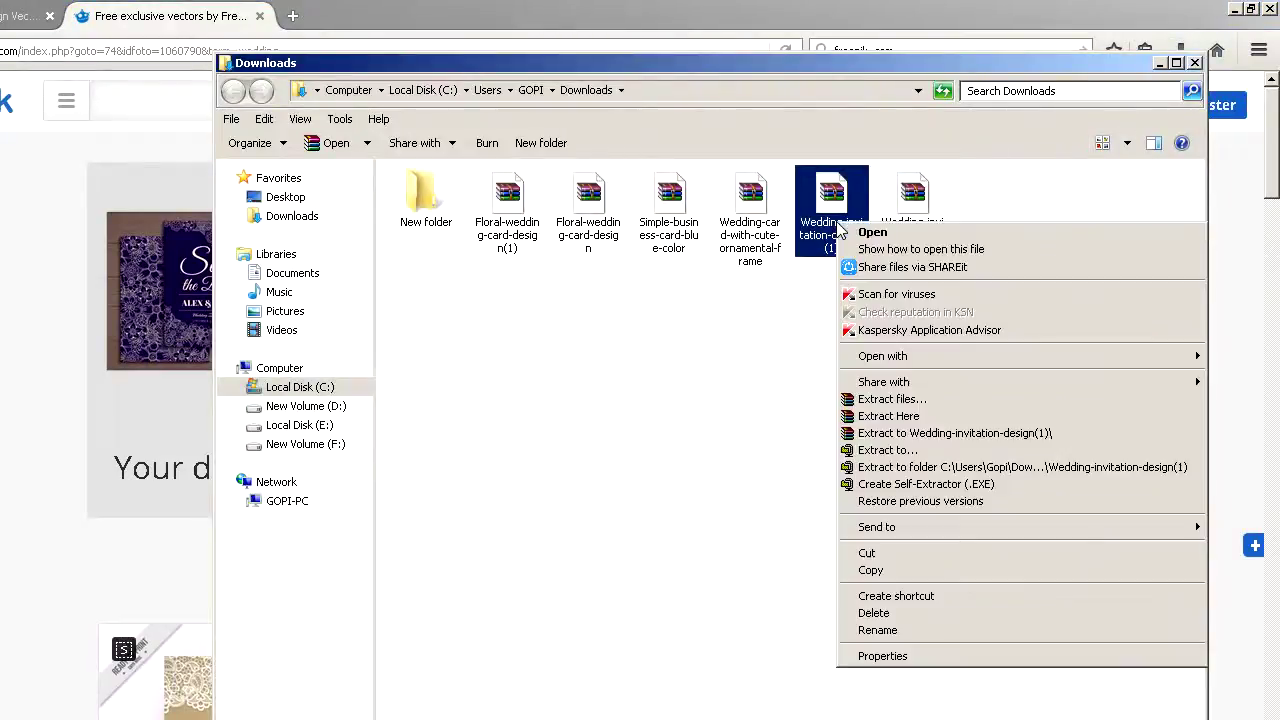
left_click(906, 419)
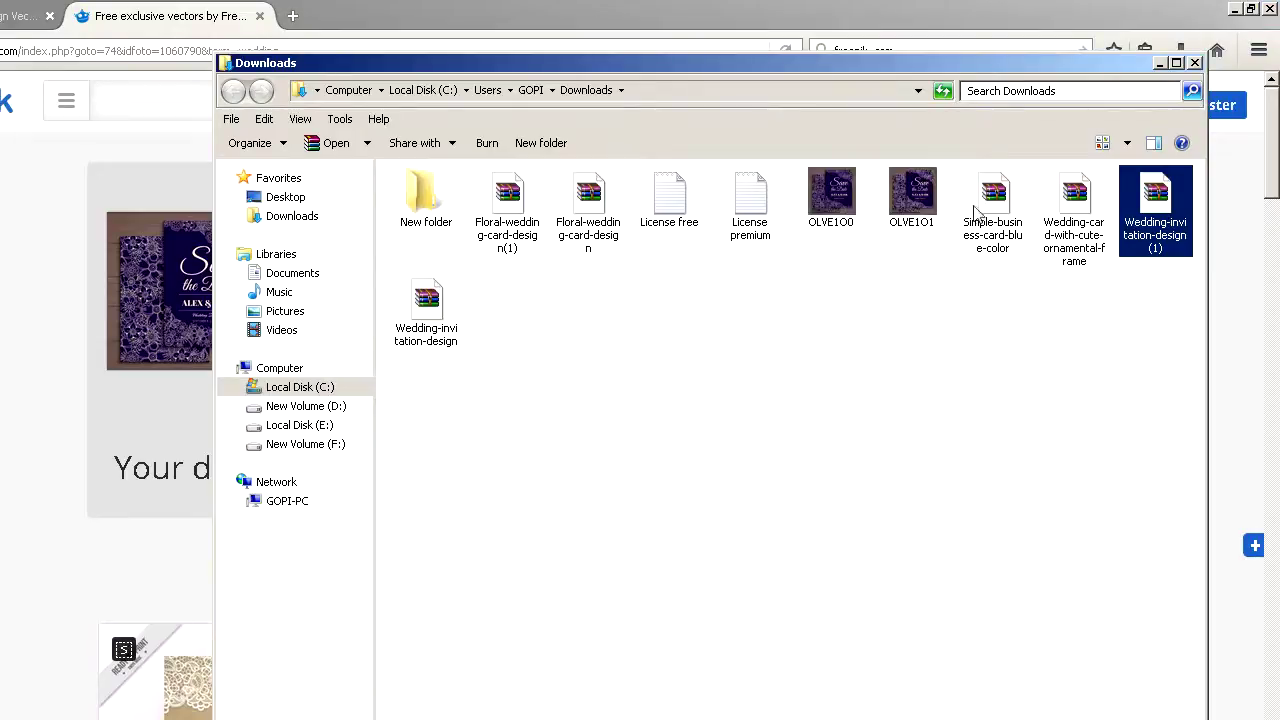
Open the extracted OLVE1O0 JPEG image in Photoshop
mouse_move(849, 220)
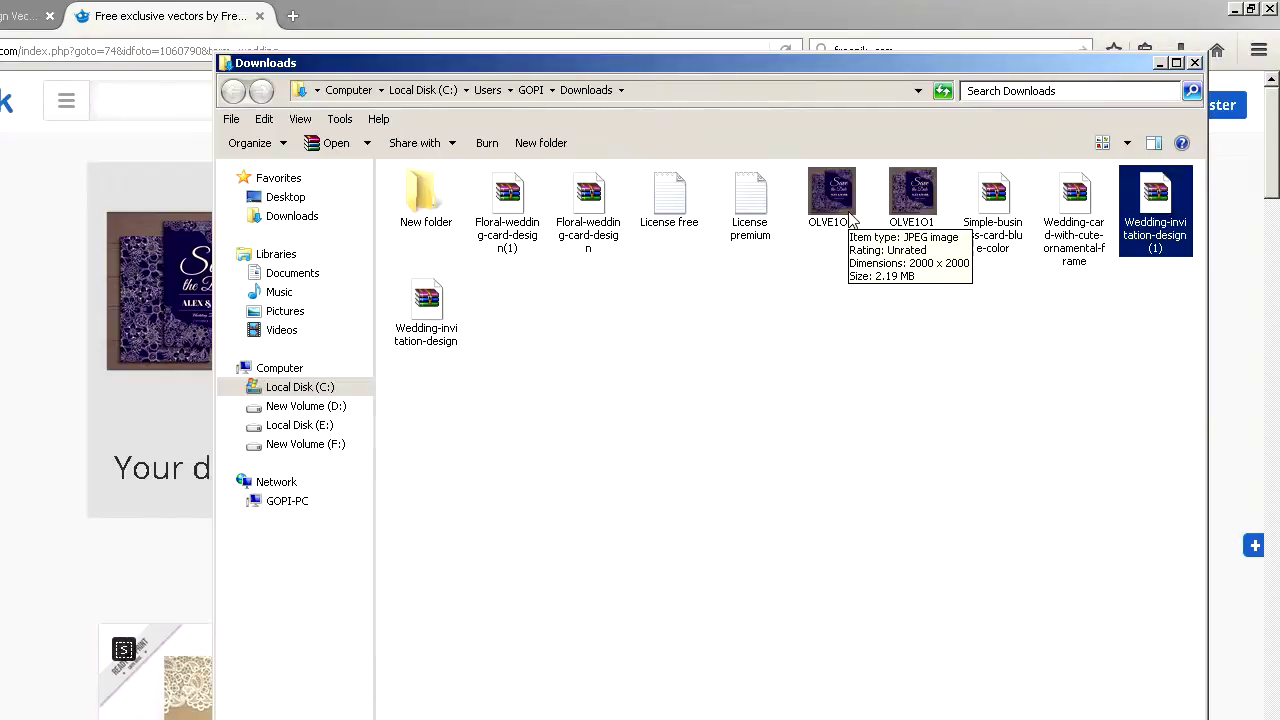
right_click(835, 205)
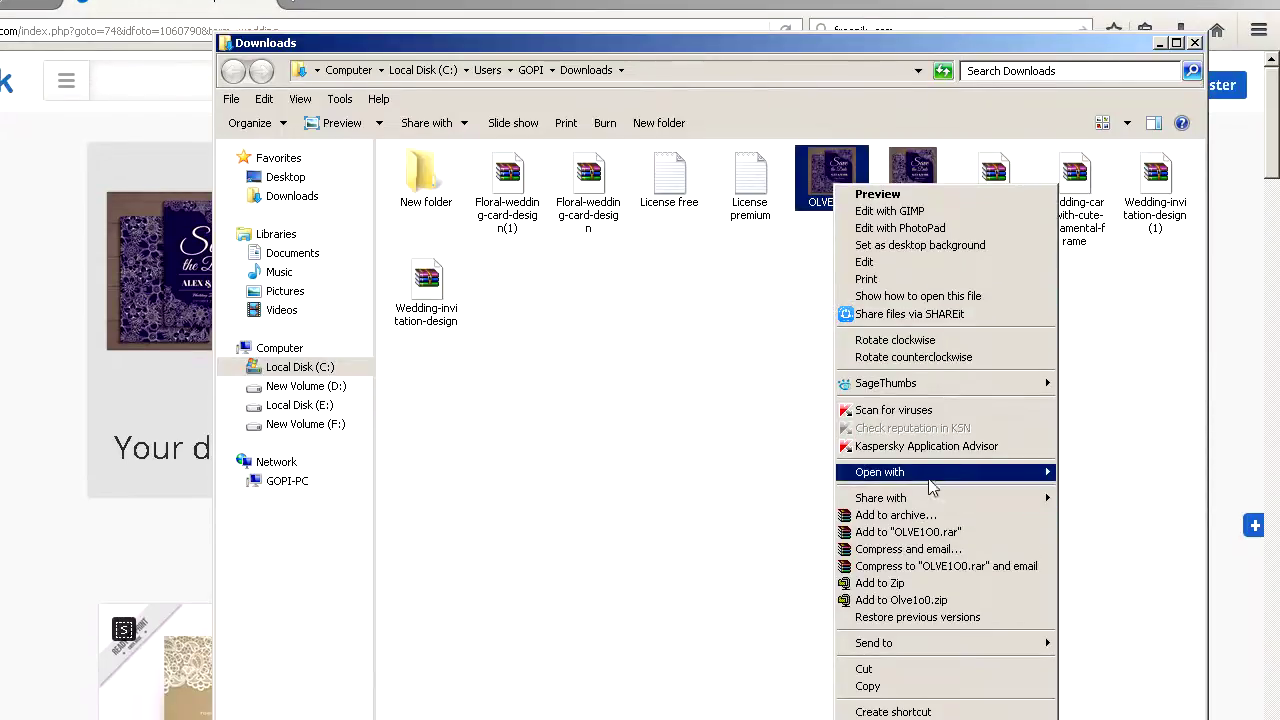
mouse_move(935, 478)
left_click(1083, 480)
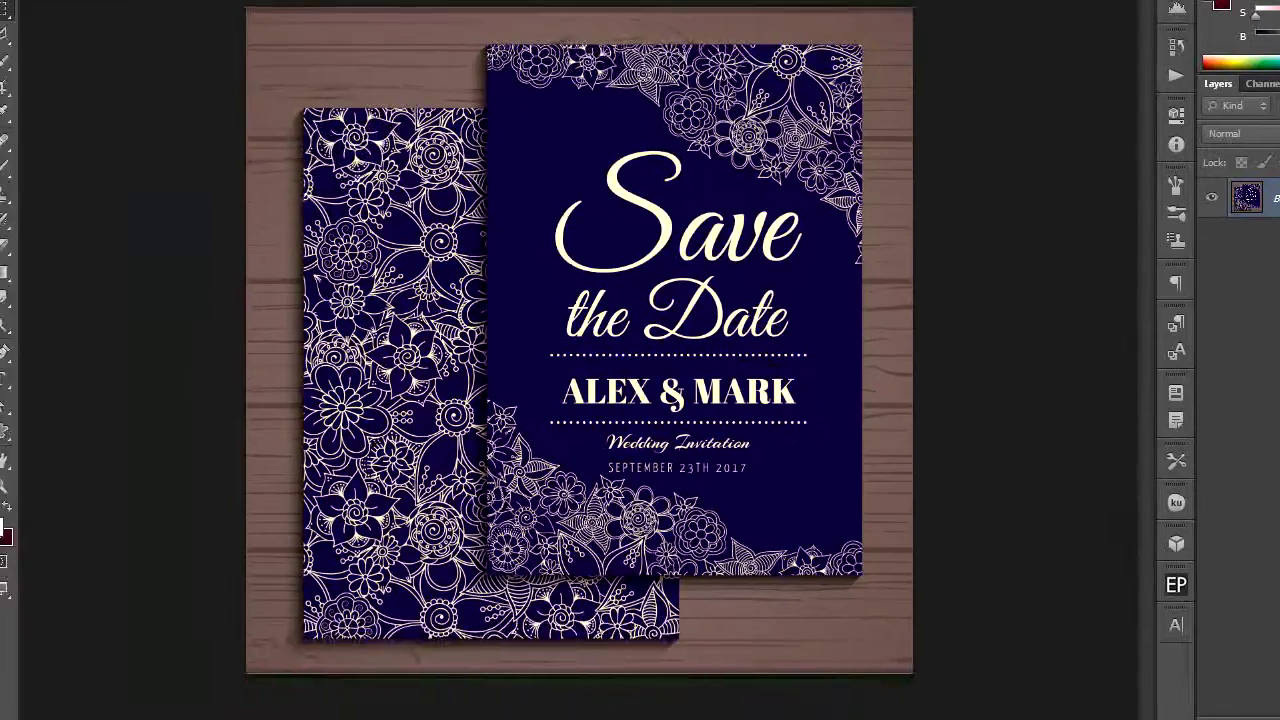
Set the foreground color to dark blue 180644, sampled from the front card's background
left_click(14, 531)
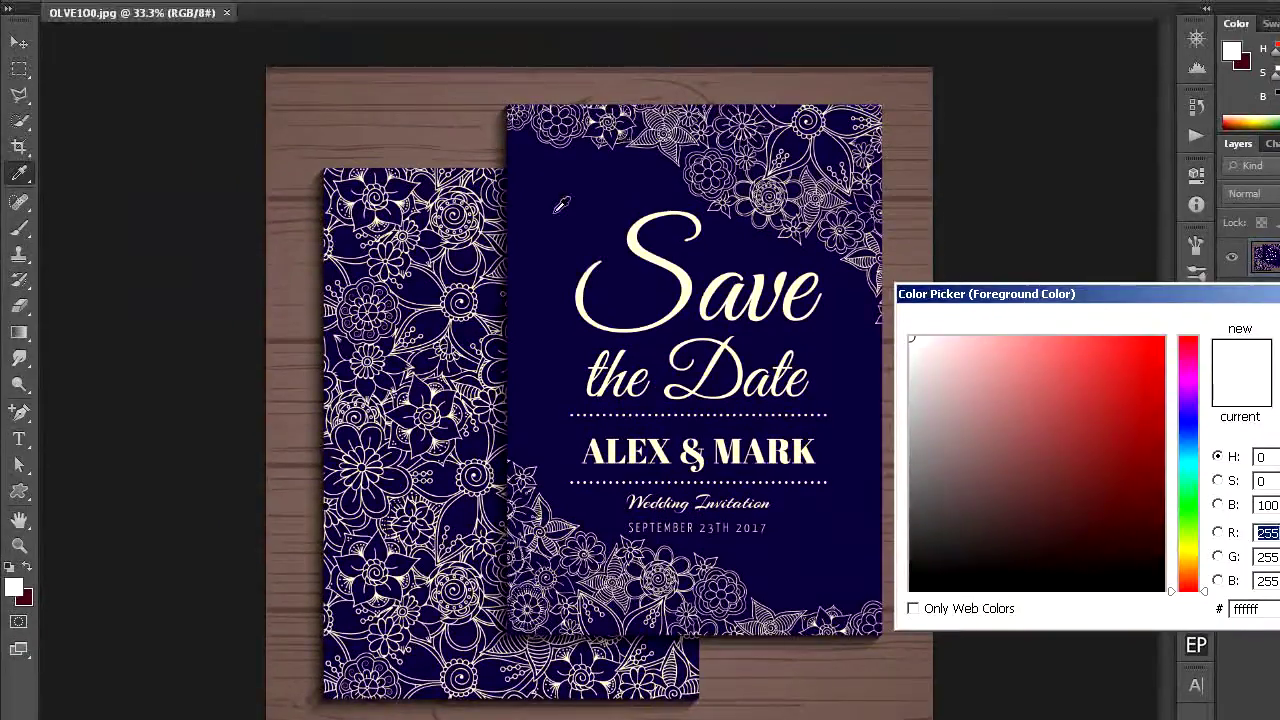
left_click(561, 204)
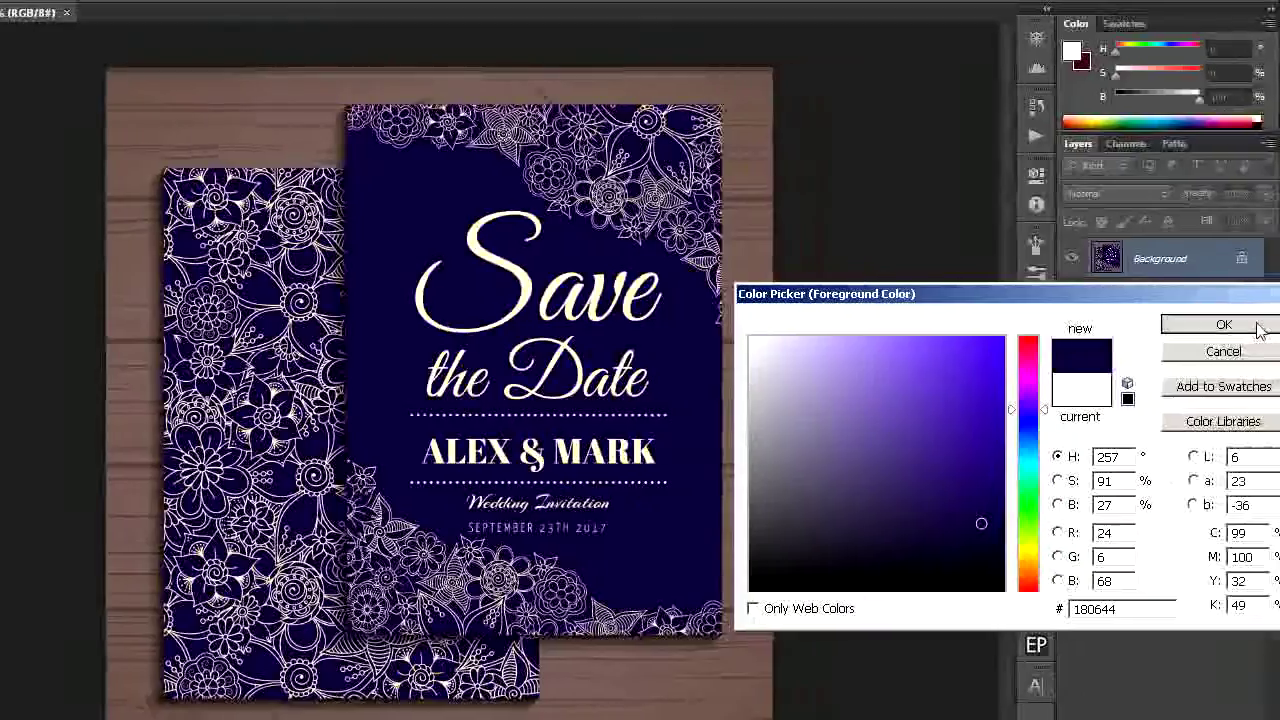
left_click(1274, 327)
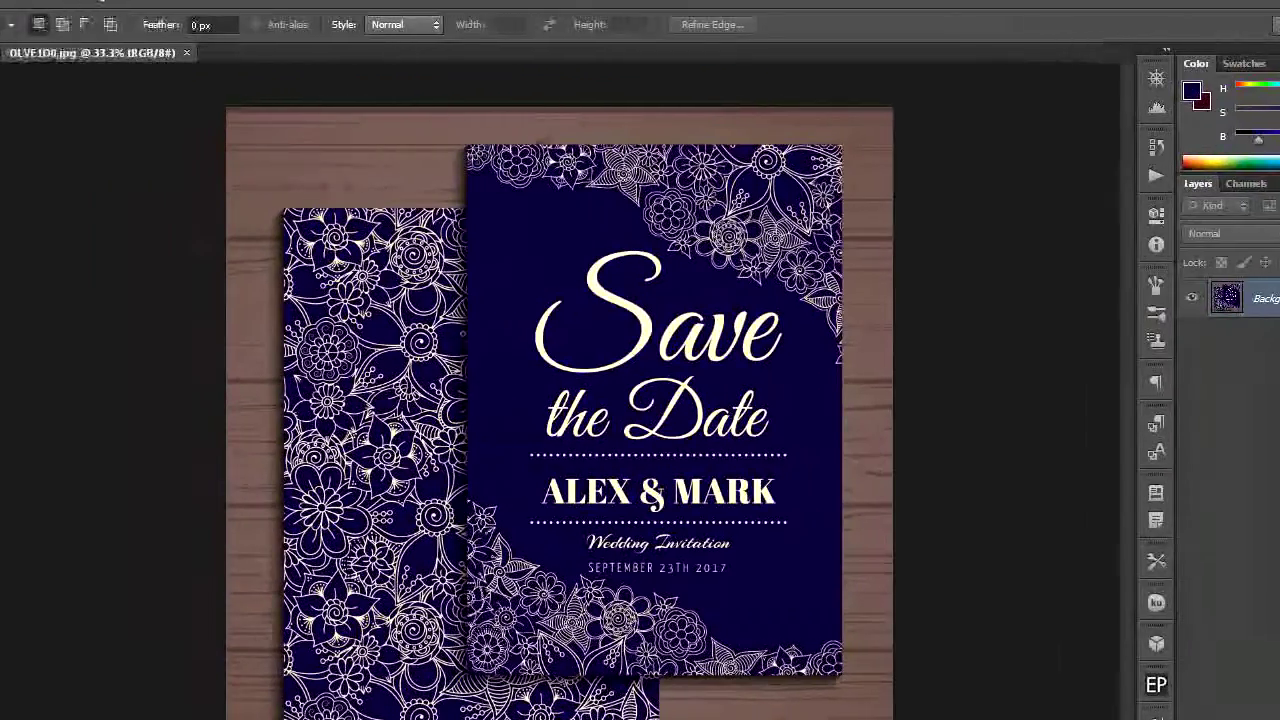
Paint over all the lettering and dotted lines on the front card with the Brush tool in the sampled dark blue
key("b")
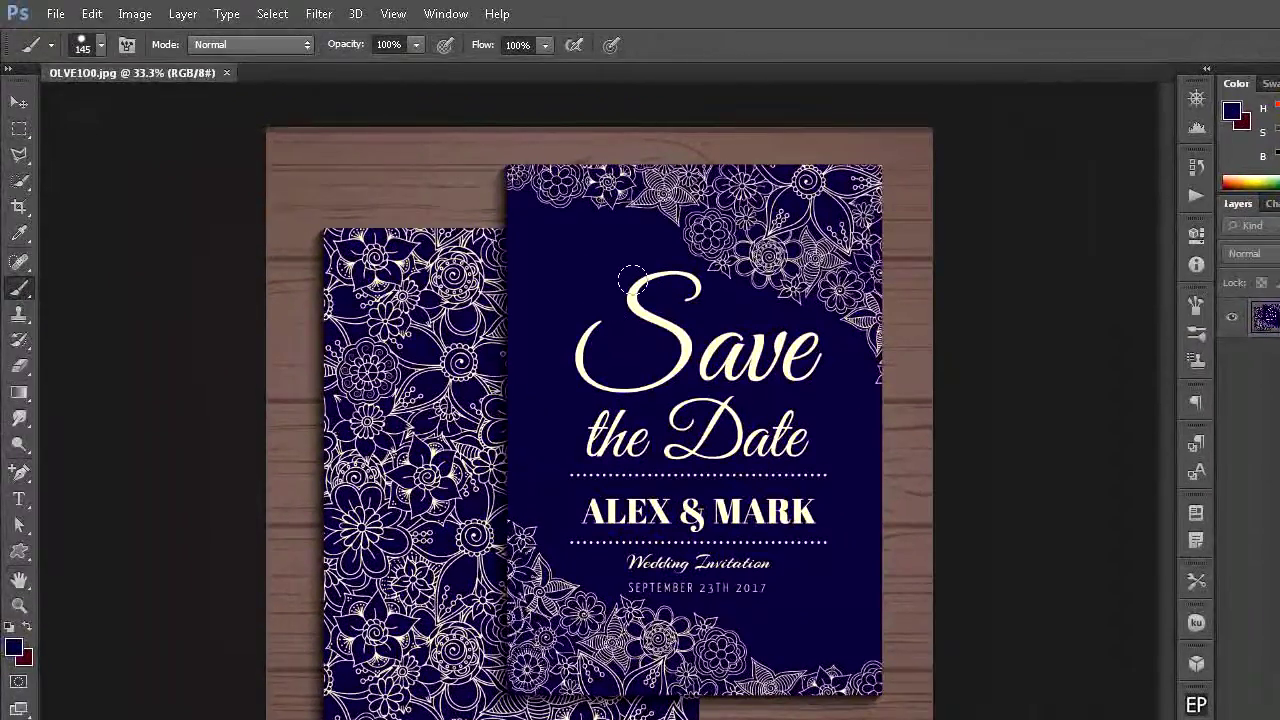
mouse_move(633, 280)
left_mouse_down()
mouse_move(680, 288)
mouse_move(637, 321)
mouse_move(662, 342)
mouse_move(575, 342)
mouse_move(669, 372)
mouse_move(644, 391)
mouse_move(706, 347)
mouse_move(813, 354)
left_mouse_up()
mouse_move(742, 372)
left_mouse_down()
mouse_move(629, 403)
mouse_move(634, 421)
mouse_move(591, 418)
left_mouse_up()
mouse_move(601, 337)
left_mouse_down()
mouse_move(610, 490)
mouse_move(589, 507)
mouse_move(592, 528)
mouse_move(632, 461)
mouse_move(739, 415)
mouse_move(648, 444)
mouse_move(733, 441)
mouse_move(727, 483)
mouse_move(755, 486)
mouse_move(661, 487)
left_mouse_up()
mouse_move(794, 495)
left_mouse_down()
mouse_move(800, 529)
mouse_move(691, 500)
mouse_move(584, 510)
mouse_move(755, 525)
mouse_move(698, 532)
left_mouse_up()
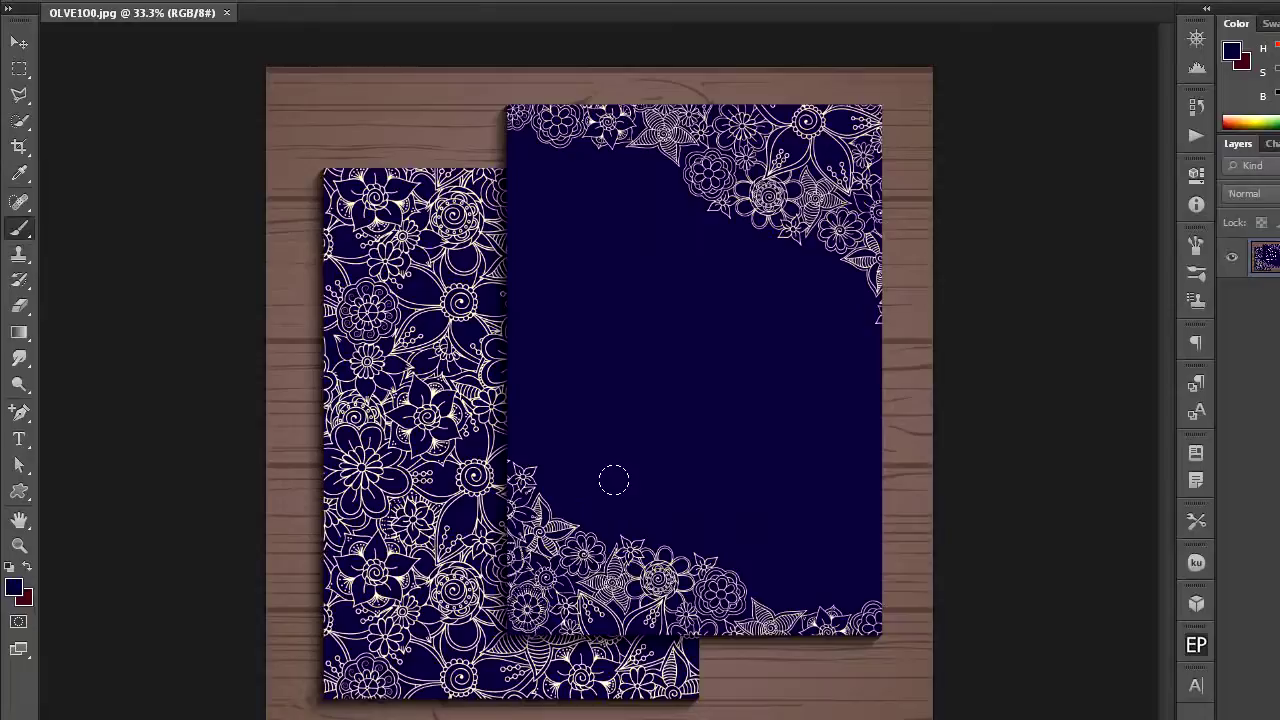
left_click_drag(604, 346, 734, 319)
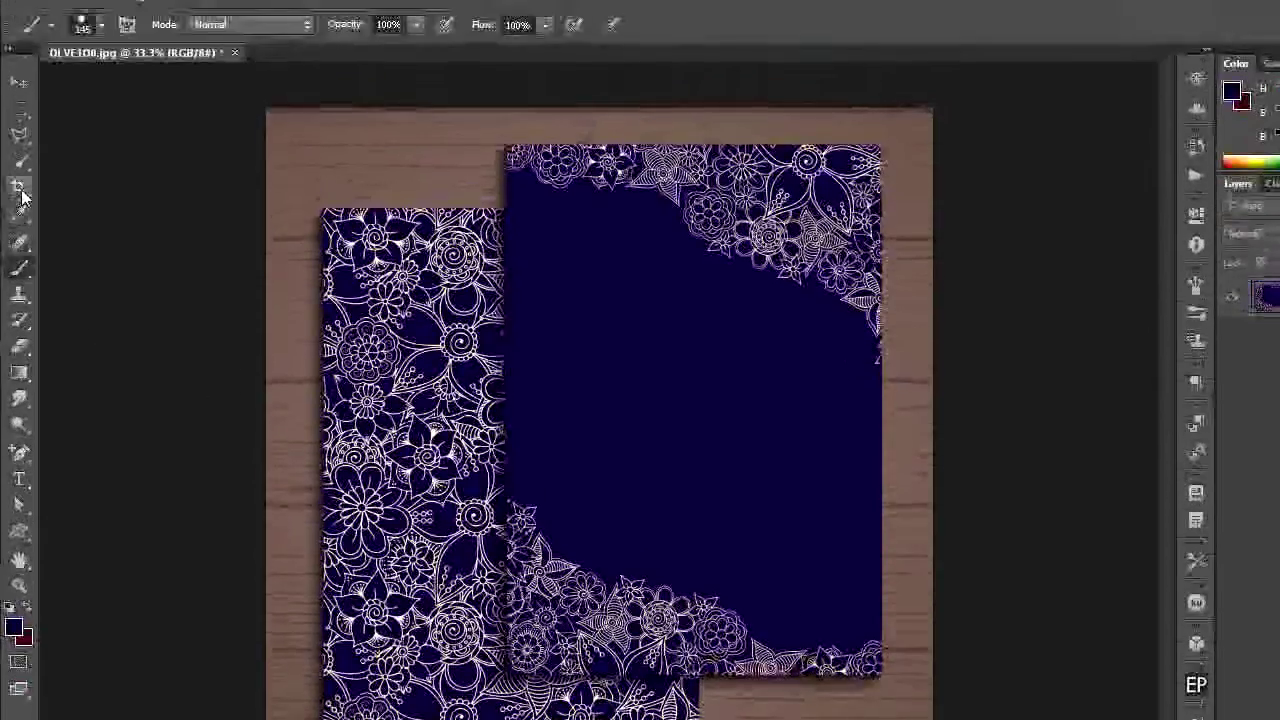
Crop the image to the edges of the blank dark blue front card, removing the patterned card and wooden background
key("c")
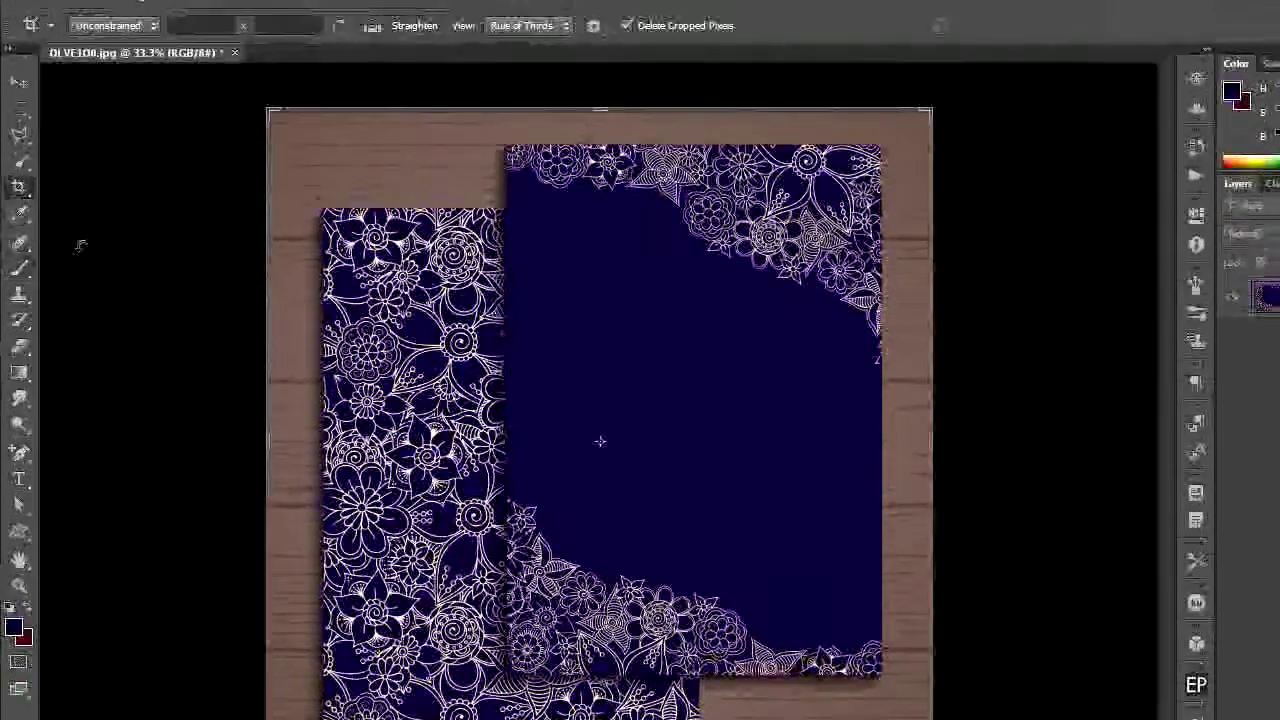
left_click_drag(269, 448, 389, 450)
left_click_drag(598, 714, 598, 565)
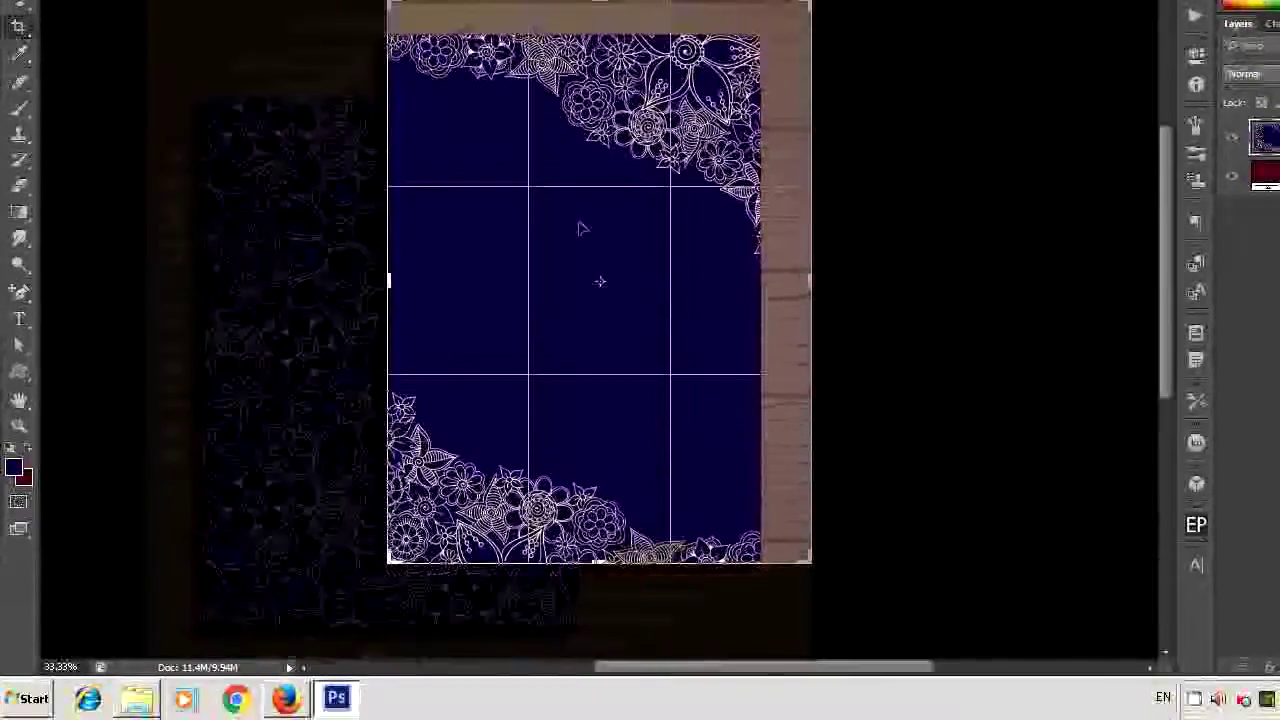
left_click_drag(597, 140, 597, 158)
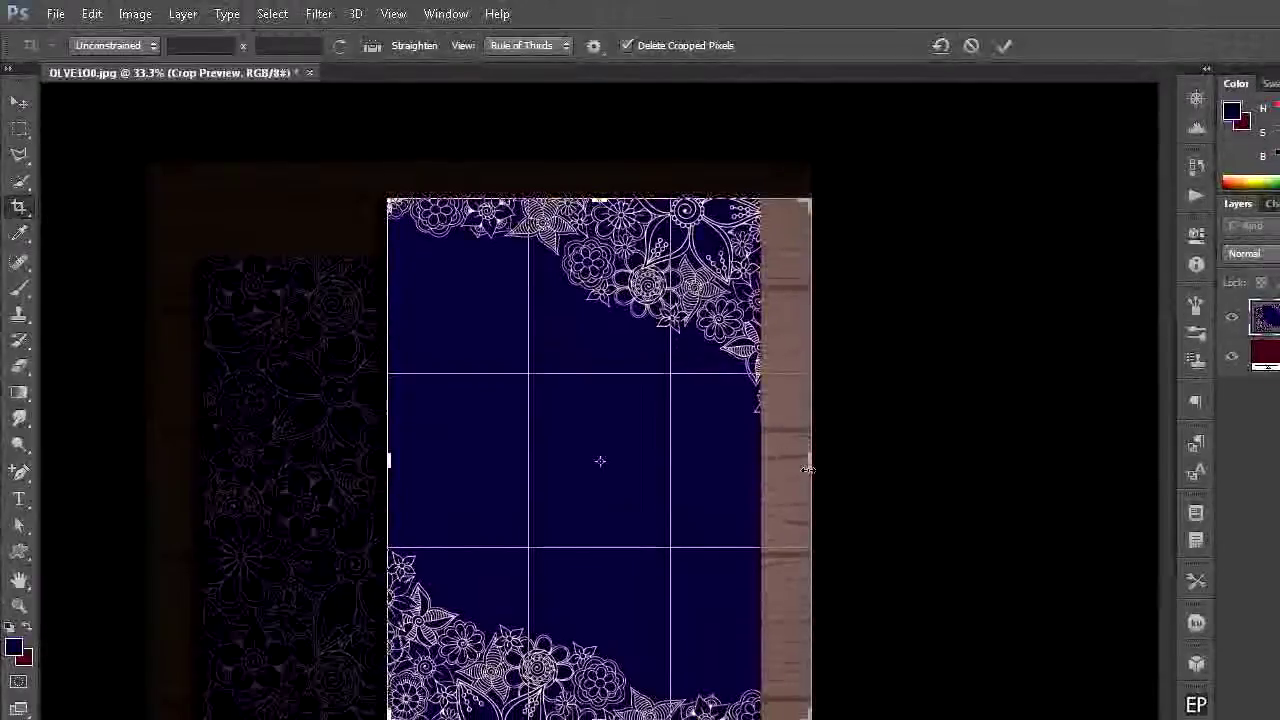
left_click_drag(808, 469, 784, 462)
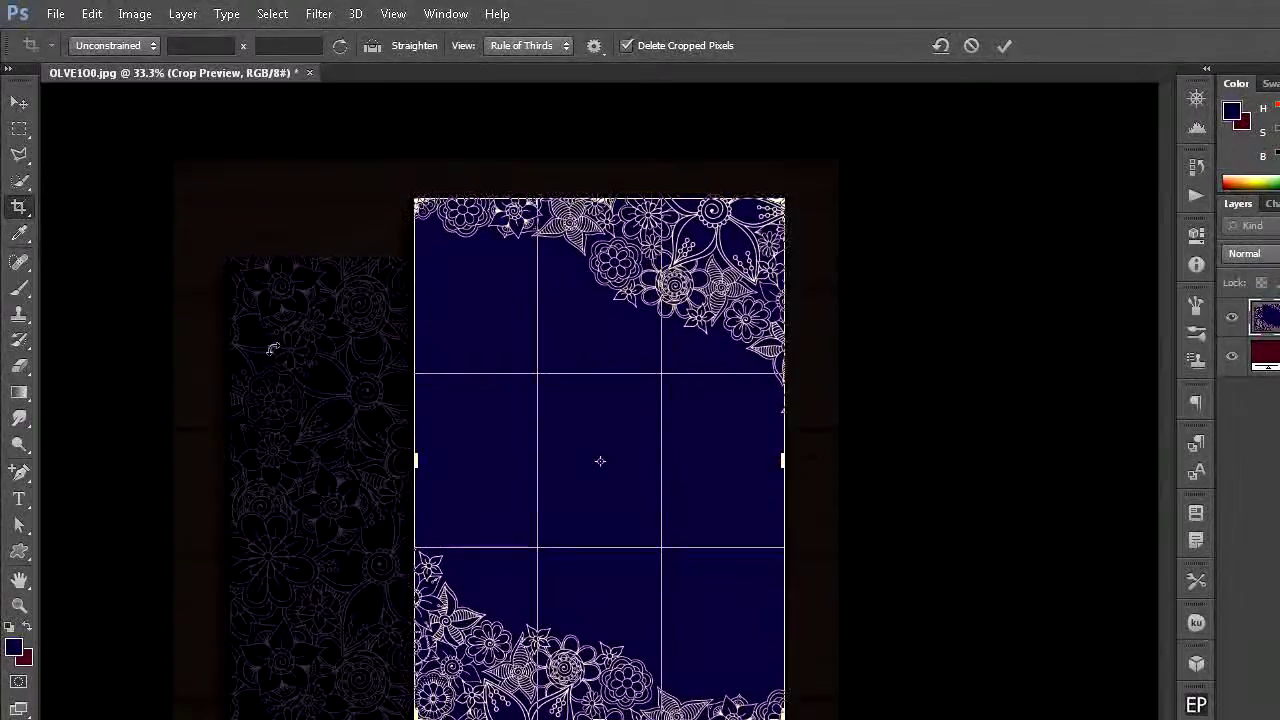
left_click(16, 214)
left_click(631, 343)
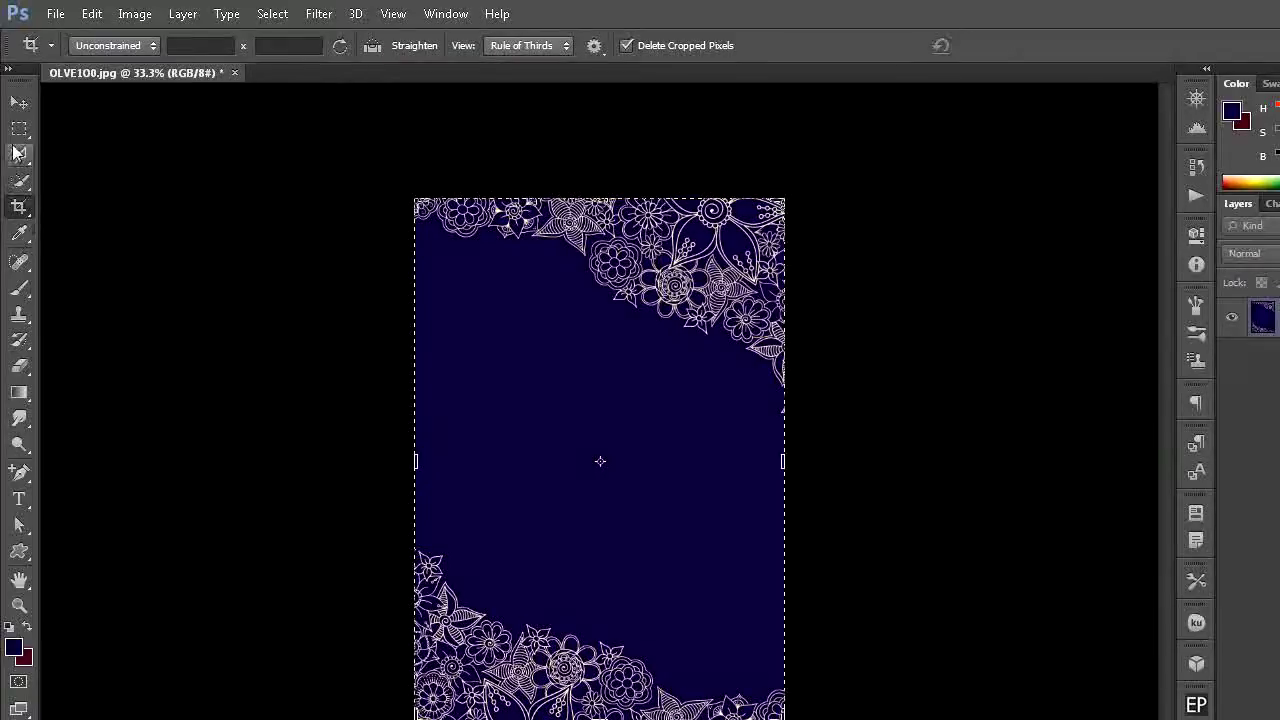
left_click(16, 136)
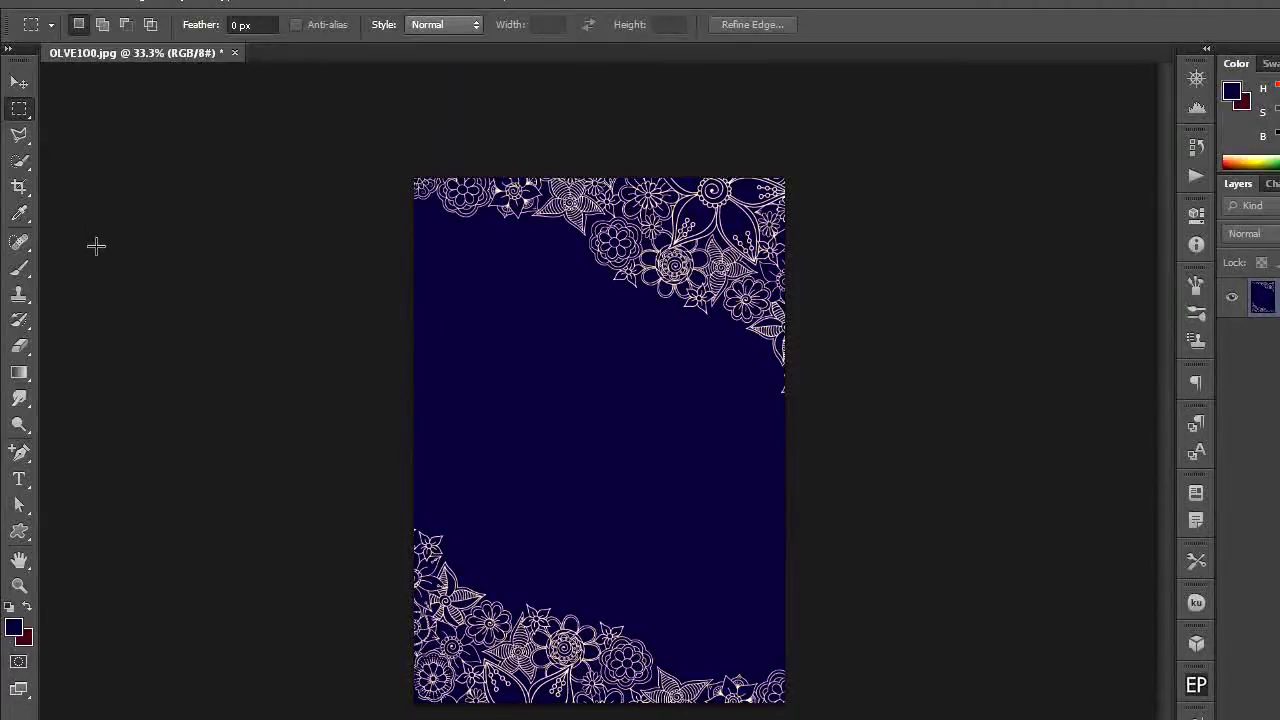
Open the O8PCUZ0 image from the Downloads folder in Photoshop and get the folder window out of the way
key("alt+Tab")
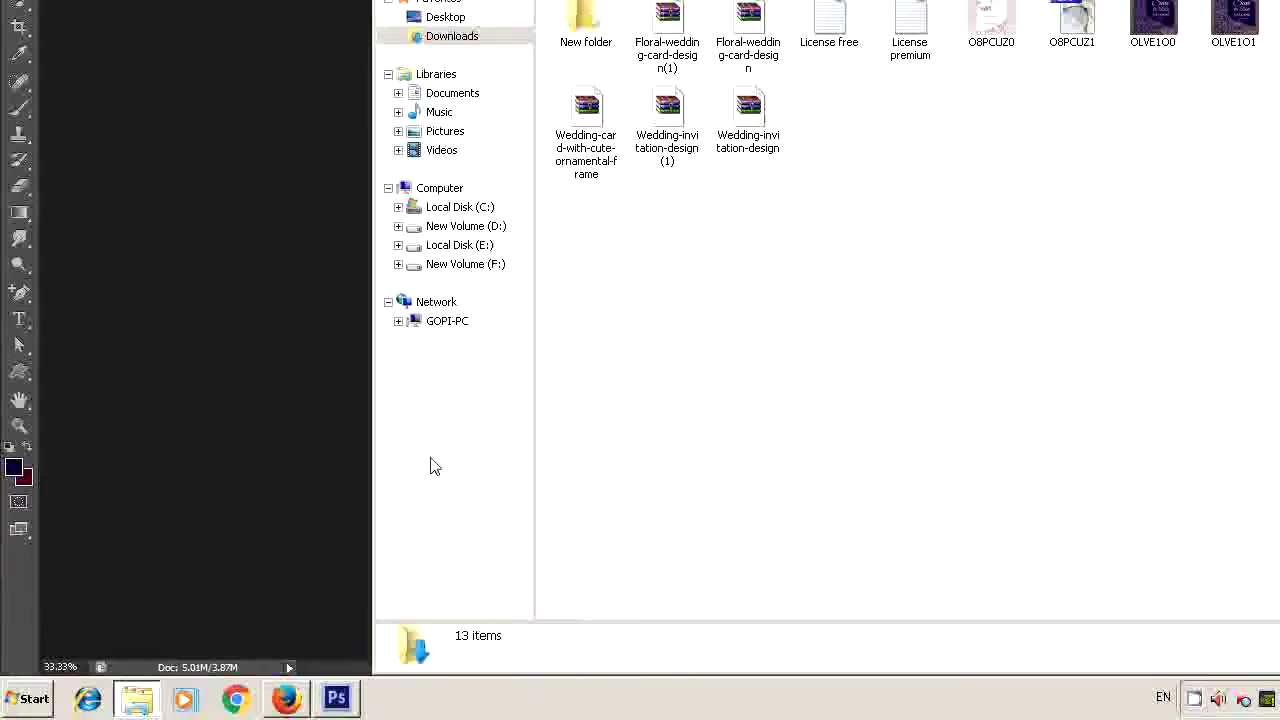
right_click(991, 93)
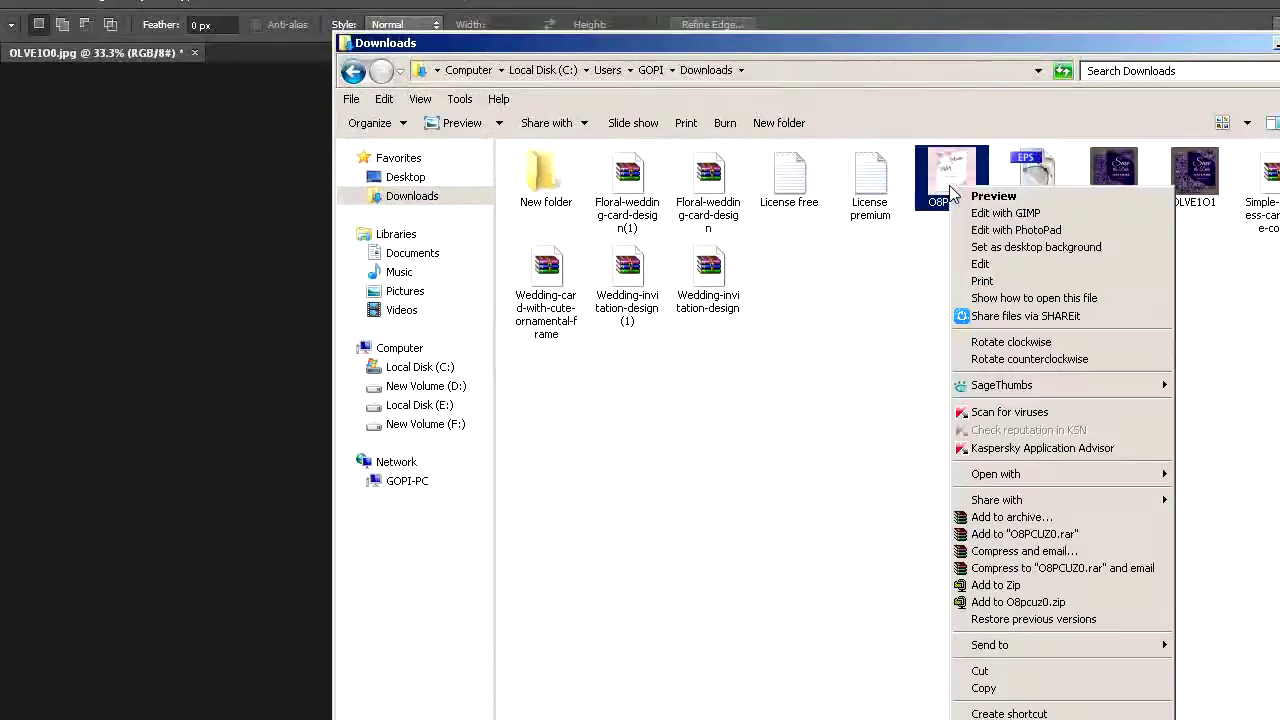
mouse_move(1000, 474)
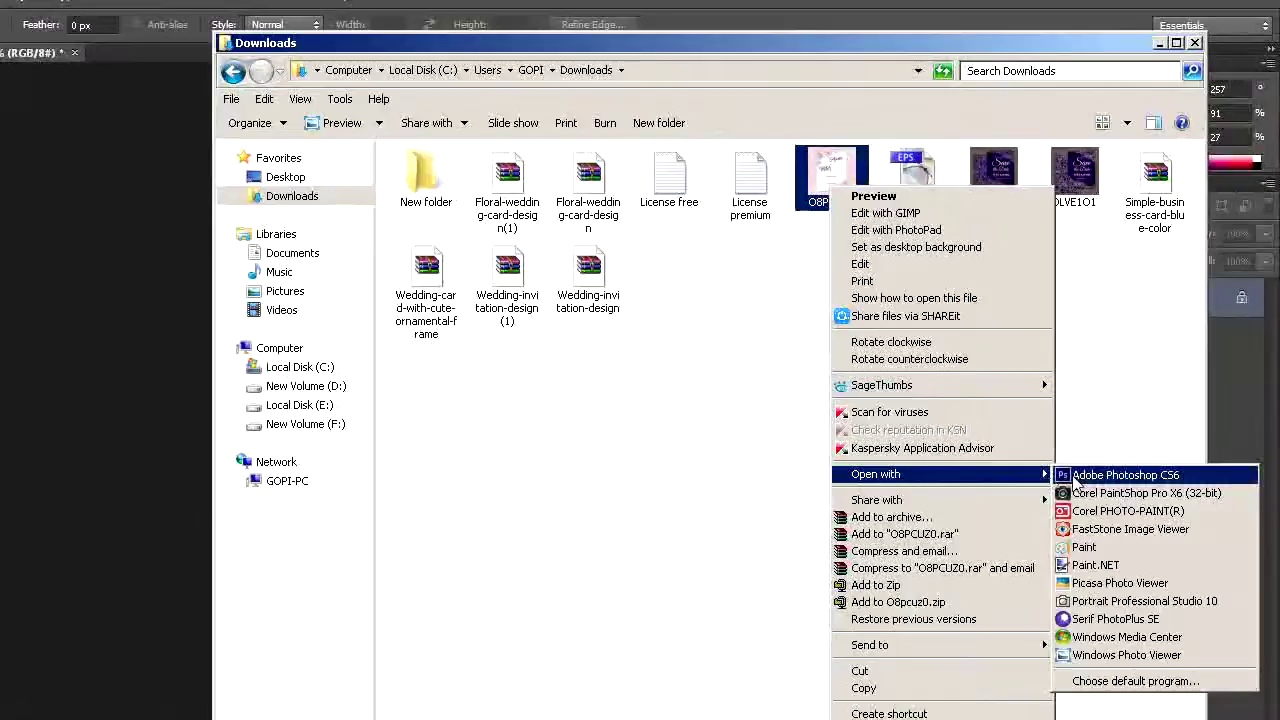
left_click(1085, 476)
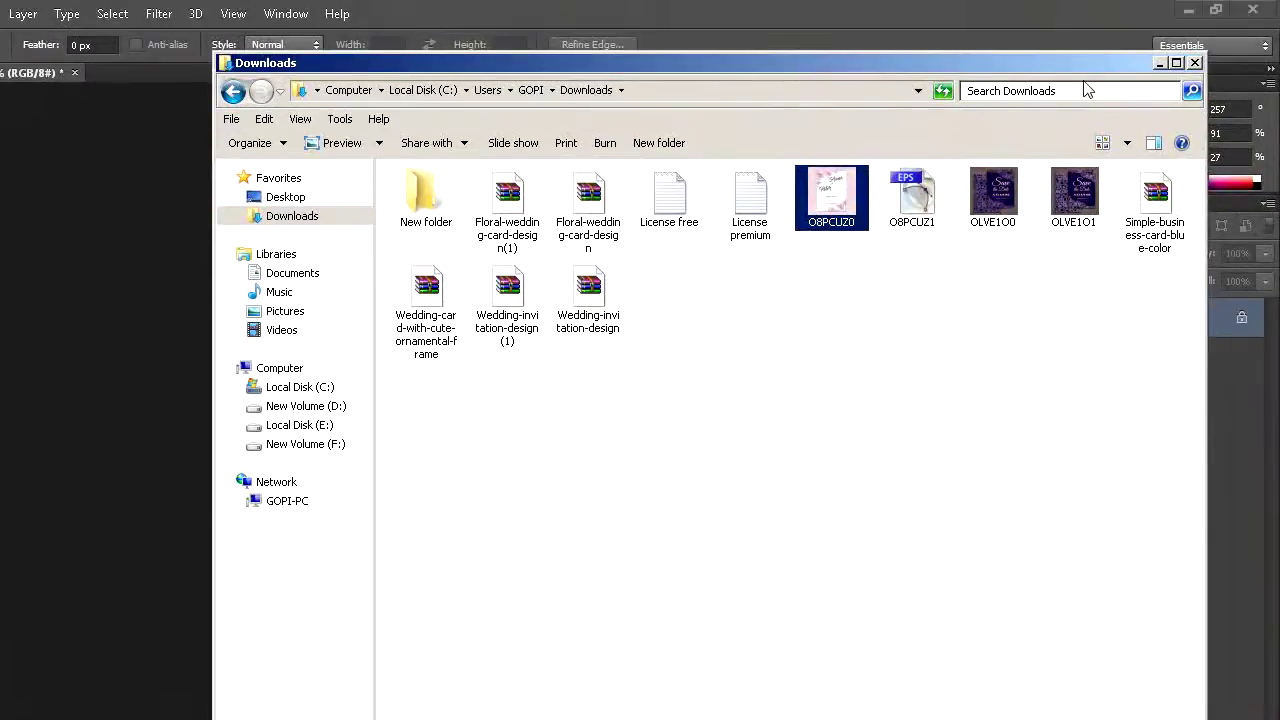
left_click(1160, 63)
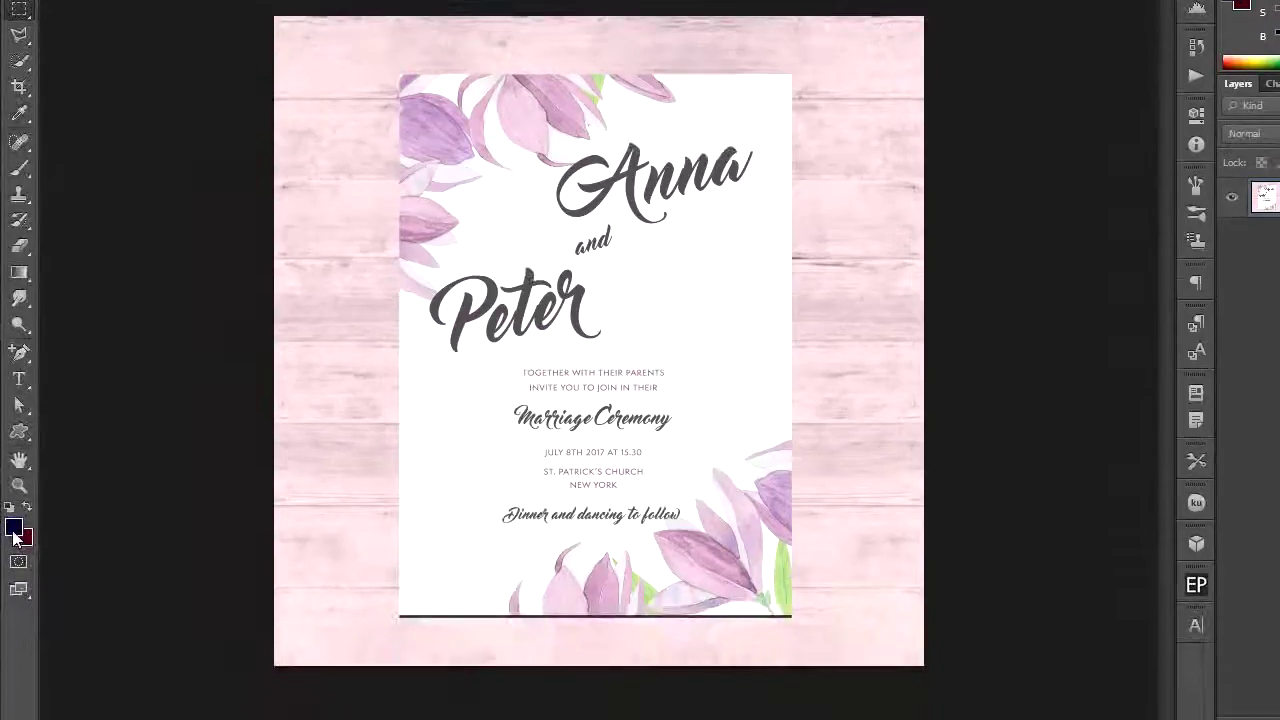
Set the foreground color to white ffffff, sampled from the floral card's background
left_click(14, 530)
left_click(677, 257)
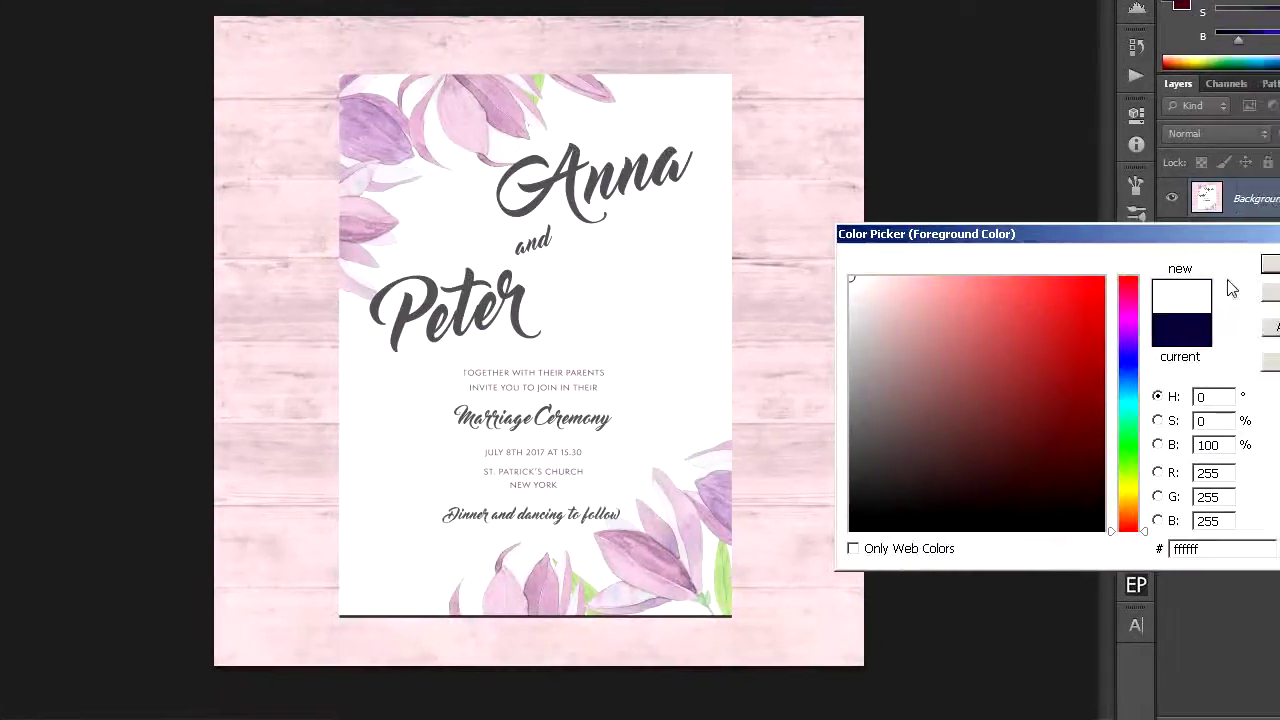
left_click(1270, 264)
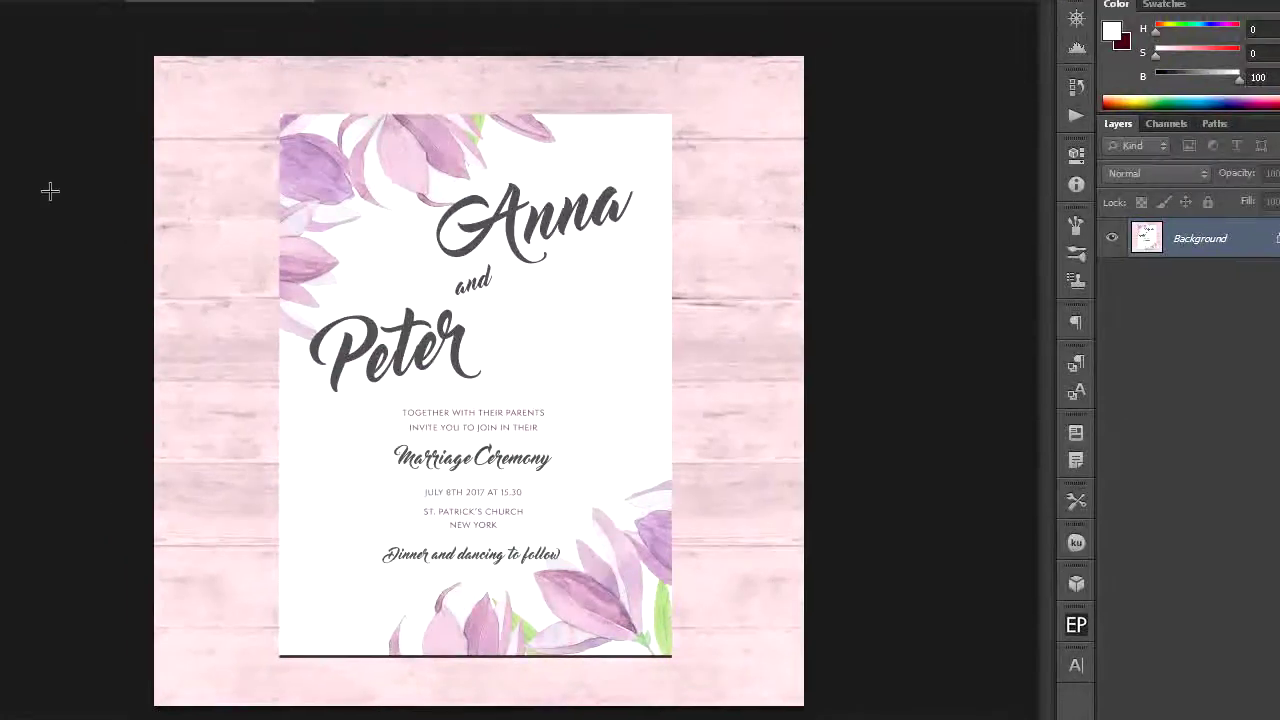
Paint over the couple's names and all the invitation text on the floral card with the Brush tool in white
left_click(19, 208)
mouse_move(635, 225)
left_mouse_down()
mouse_move(569, 212)
mouse_move(703, 195)
left_mouse_up()
mouse_move(597, 263)
left_mouse_down()
mouse_move(517, 322)
mouse_move(468, 331)
left_mouse_up()
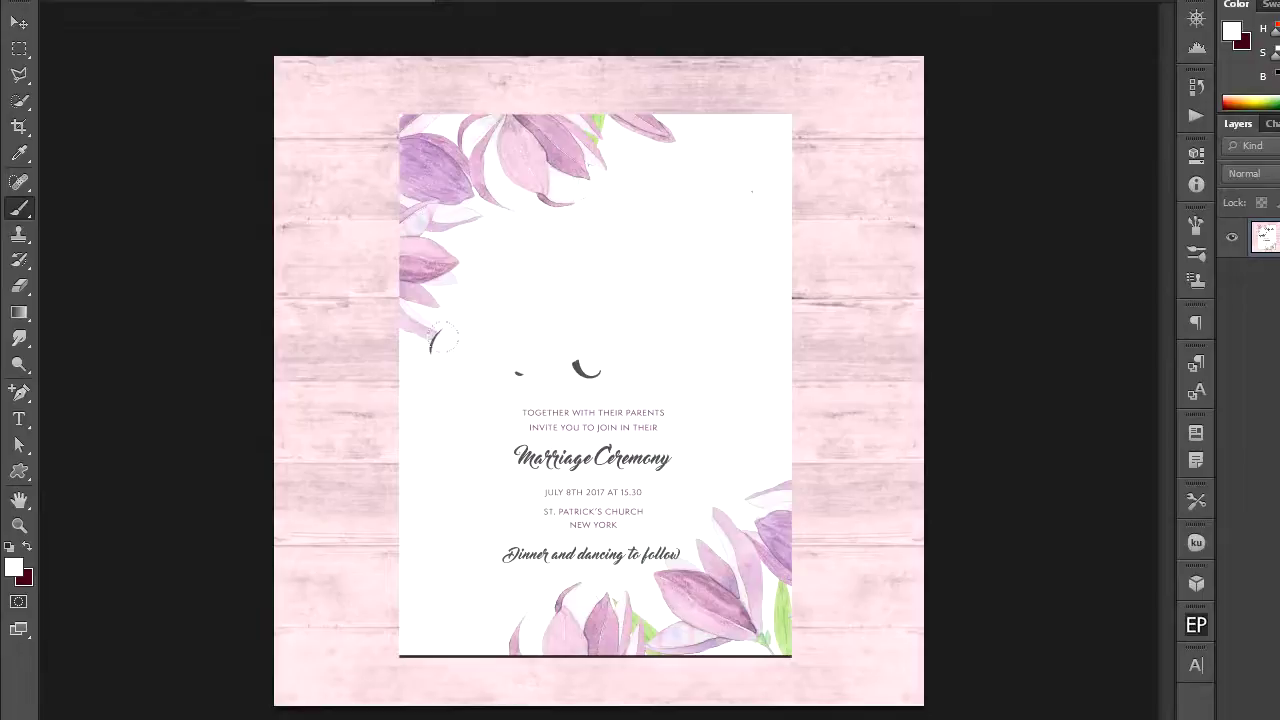
mouse_move(520, 357)
left_mouse_down()
mouse_move(489, 409)
mouse_move(547, 435)
mouse_move(640, 393)
mouse_move(602, 400)
mouse_move(588, 470)
mouse_move(634, 507)
mouse_move(531, 517)
mouse_move(515, 492)
mouse_move(553, 517)
left_mouse_up()
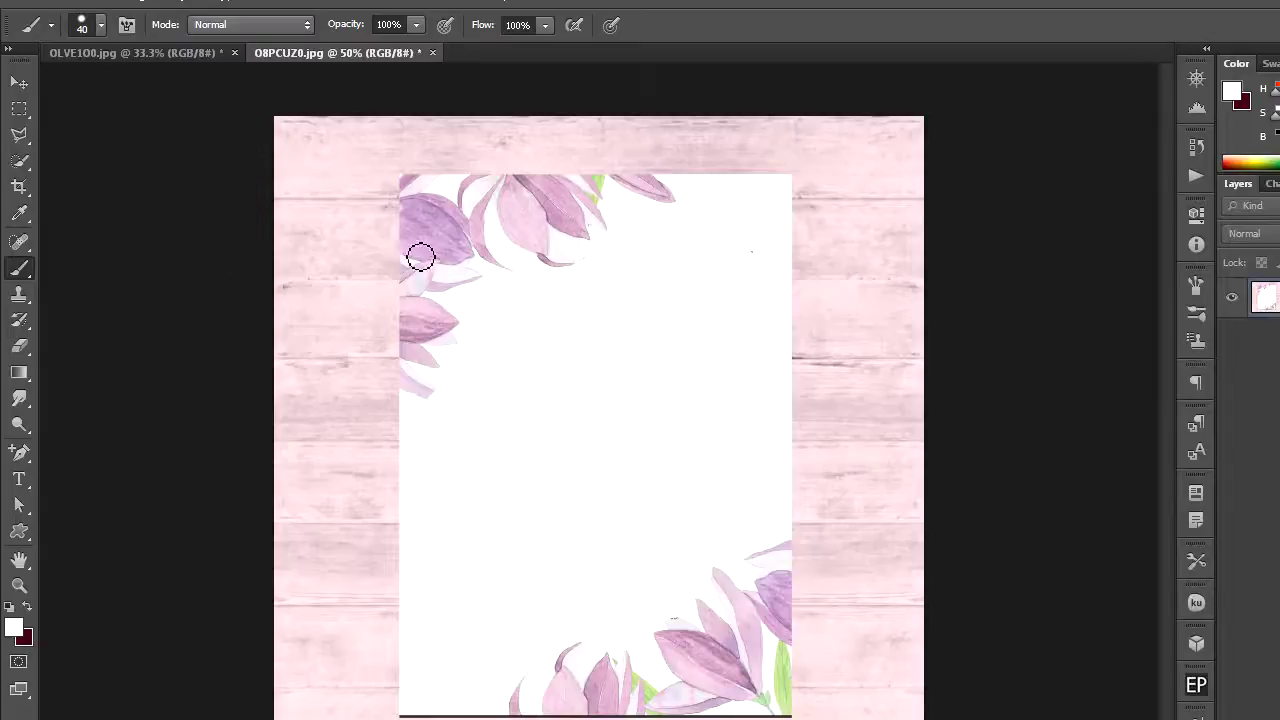
Crop the image to the edges of the white floral card, removing the pink wooden background
left_click(19, 187)
left_click_drag(270, 460, 336, 463)
left_click_drag(597, 646, 600, 579)
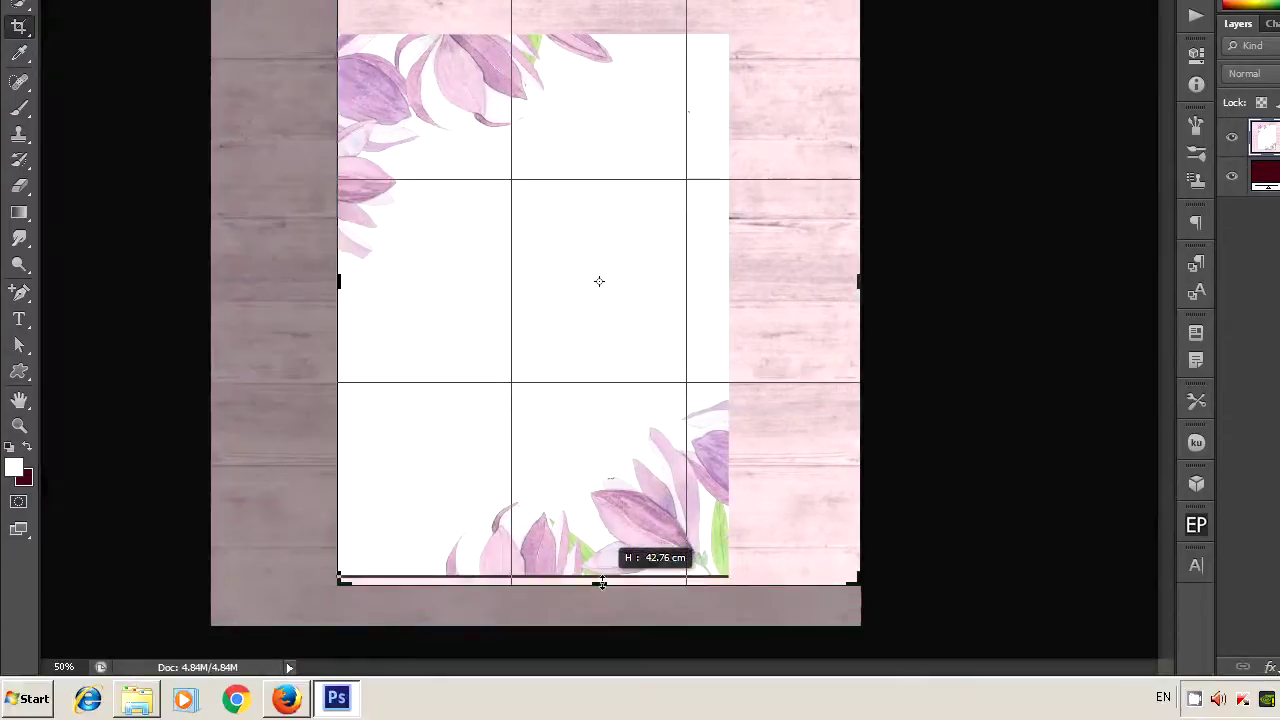
left_click_drag(855, 279, 777, 272)
left_click_drag(598, 0, 594, 27)
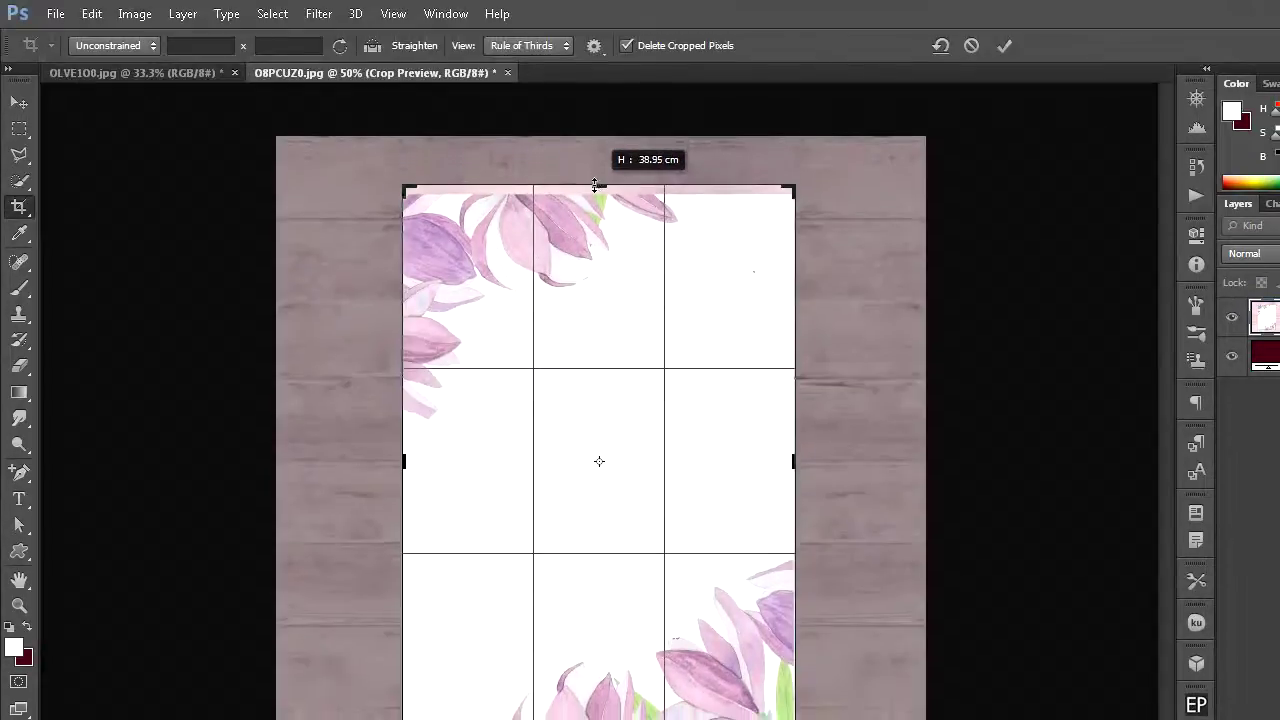
left_click_drag(595, 185, 595, 190)
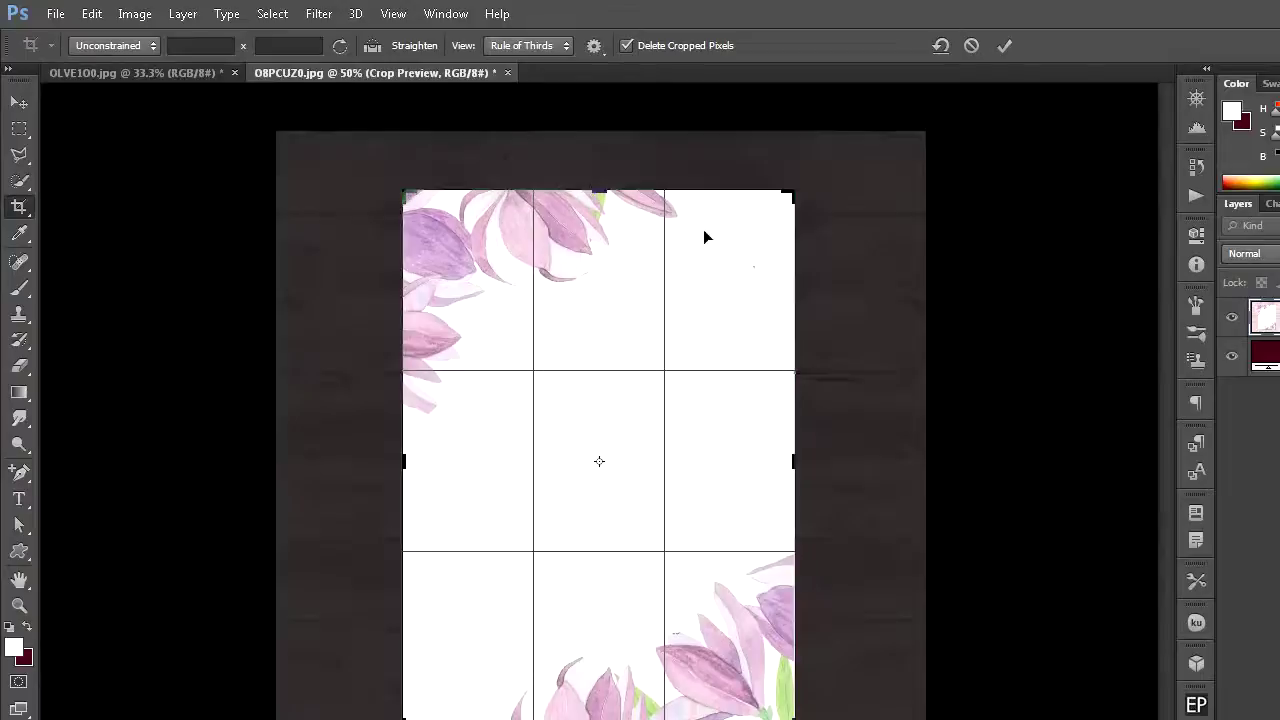
left_click(25, 210)
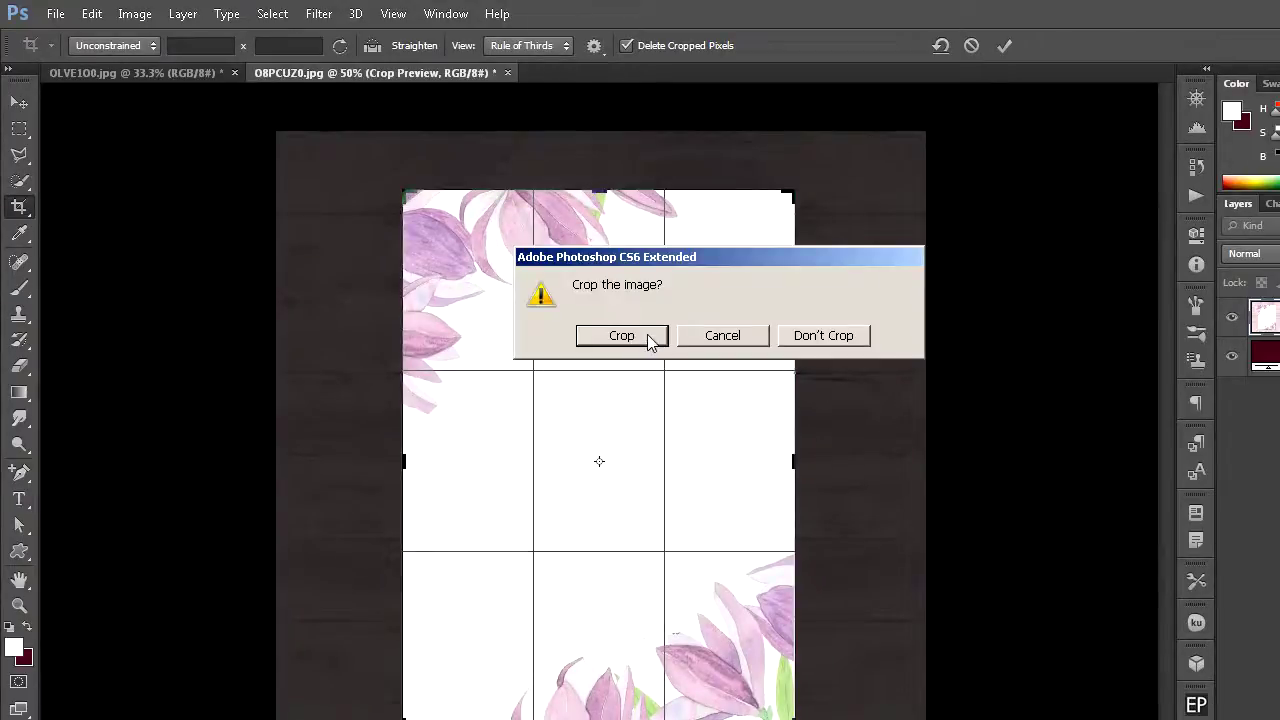
left_click(650, 340)
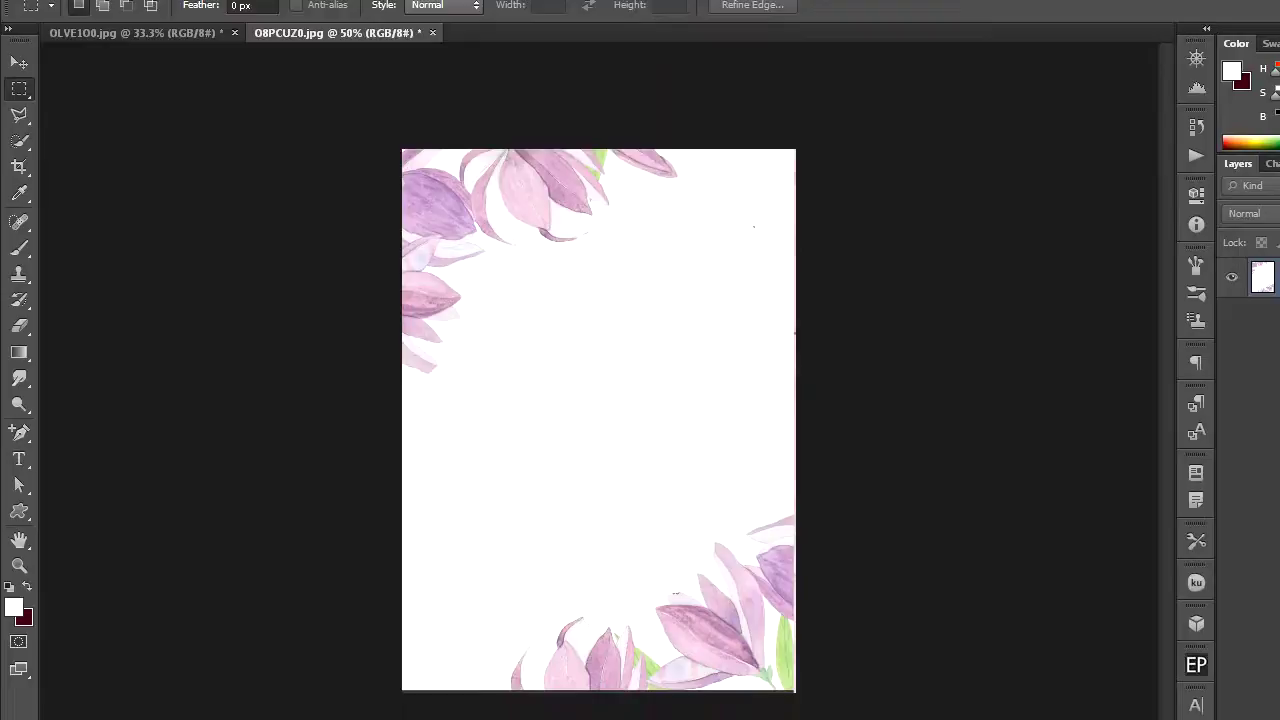
Open the 559 business card image from the Downloads folder in Photoshop
left_click(140, 698)
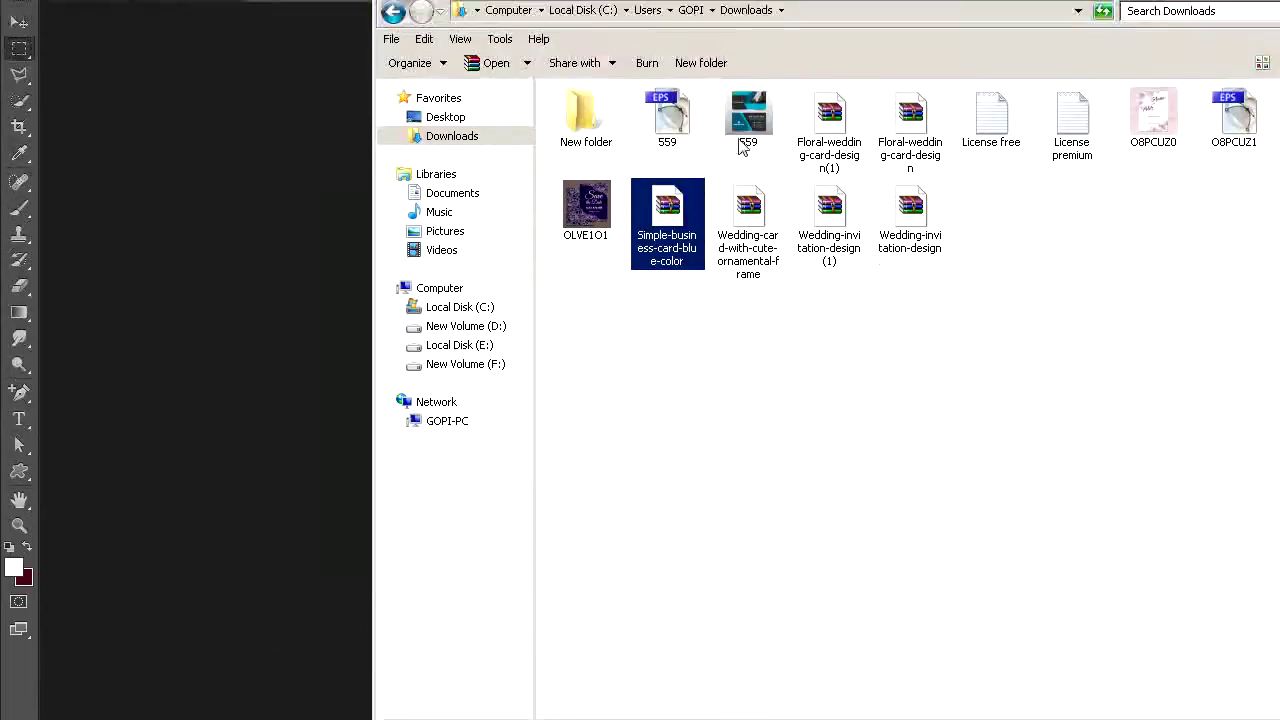
left_click(752, 30)
right_click(752, 190)
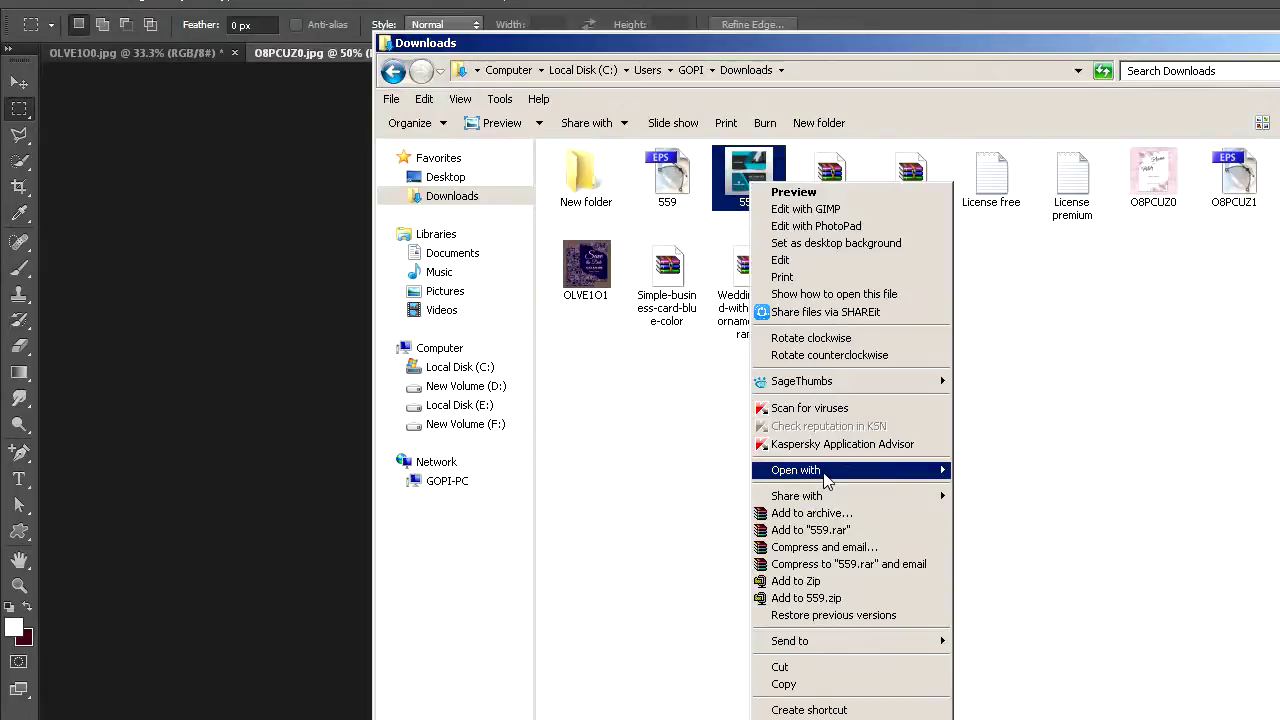
mouse_move(825, 478)
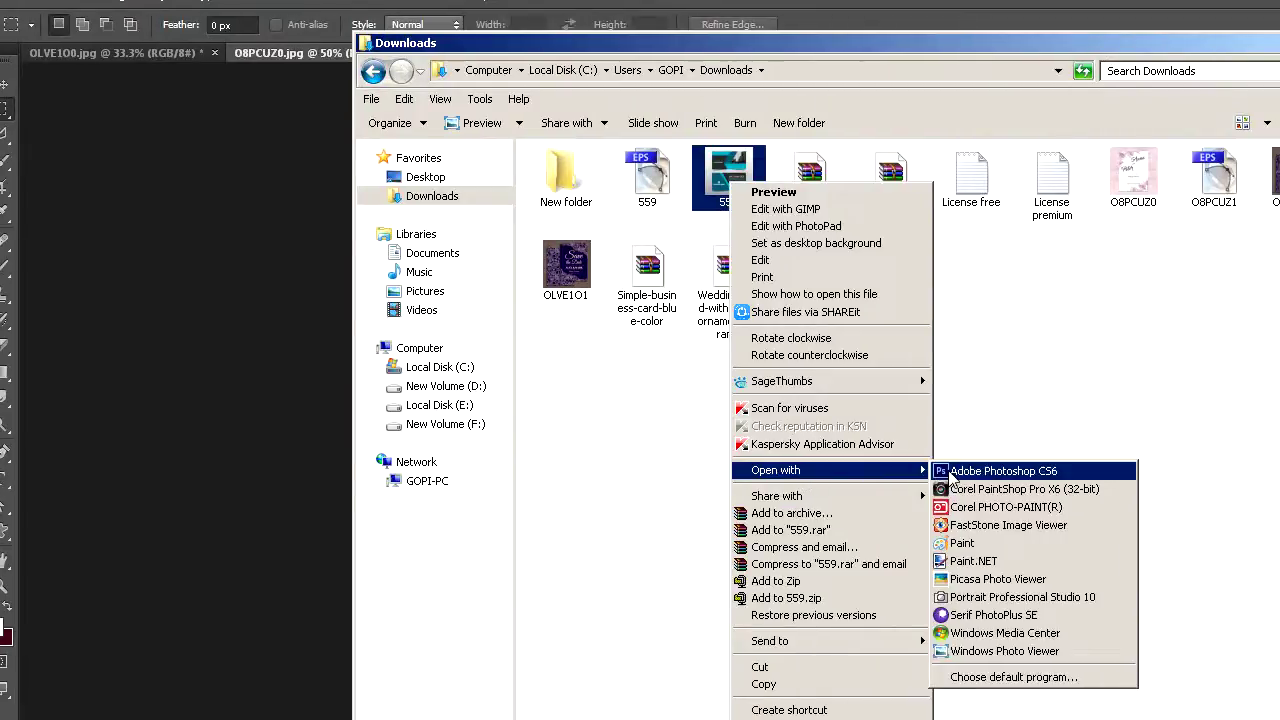
left_click(990, 471)
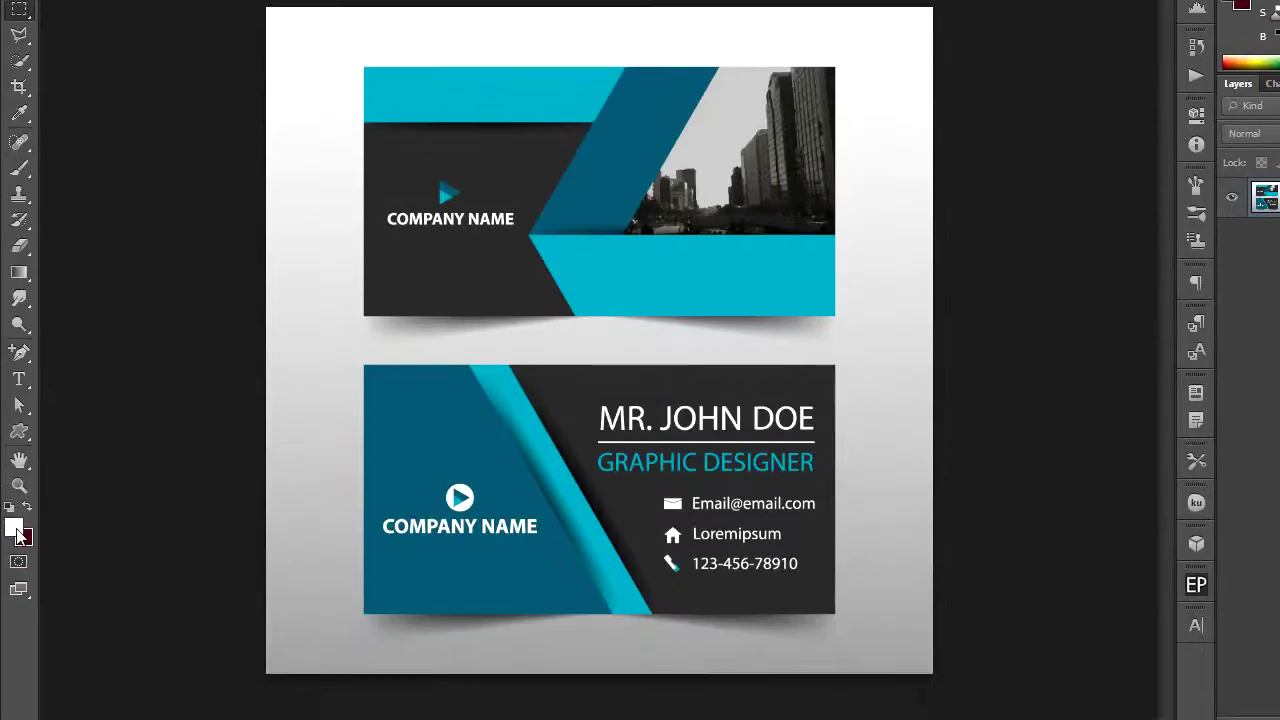
Set the foreground color to dark gray 333333, sampled from the upper business card's dark area
left_click(3, 635)
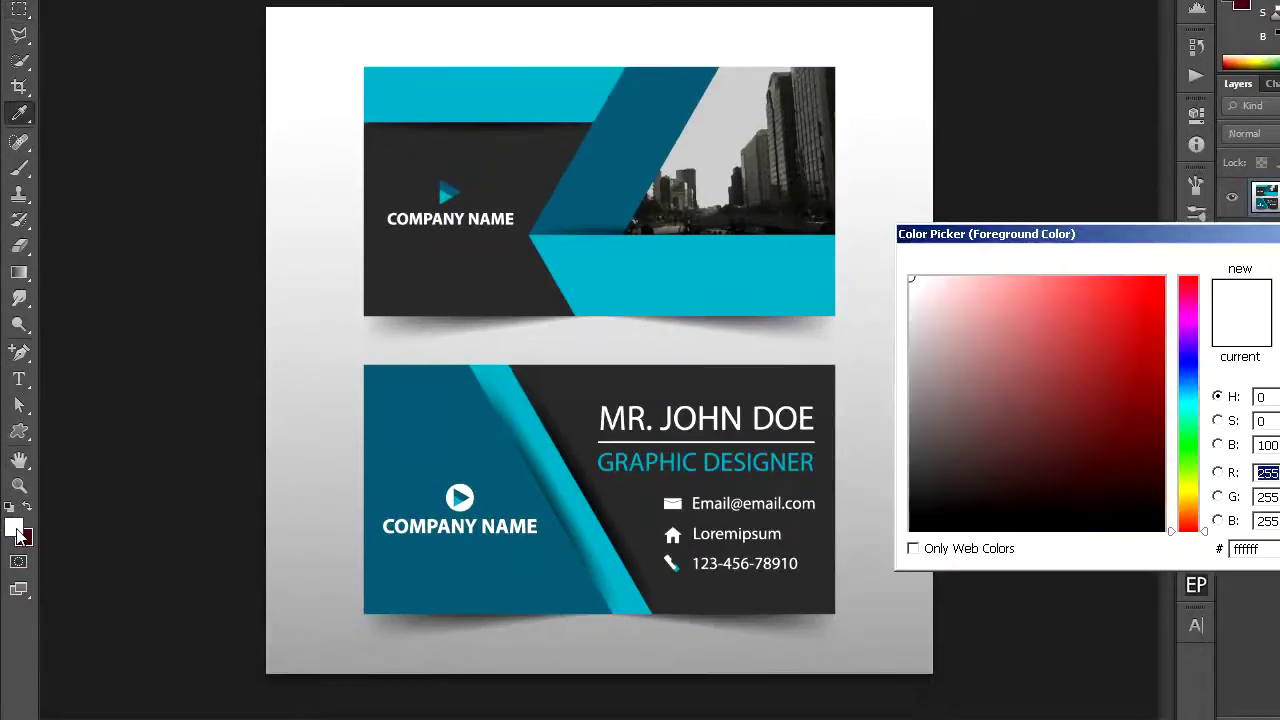
left_click(436, 247)
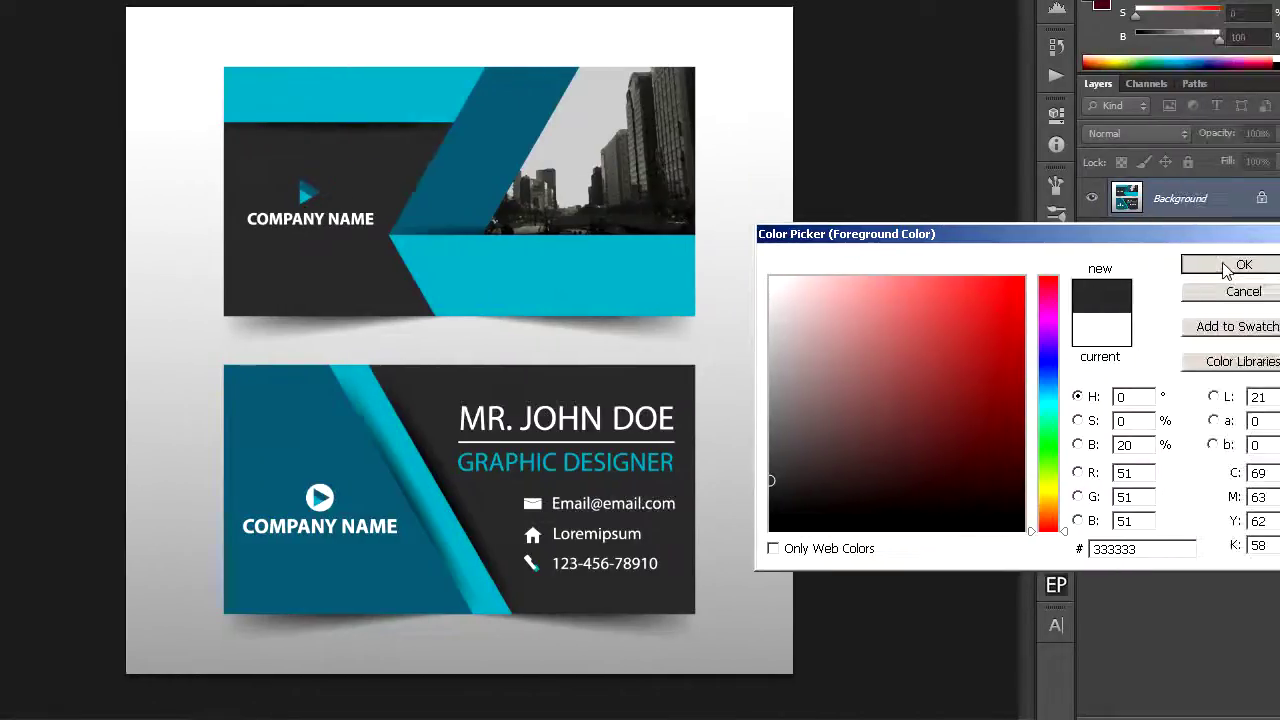
left_click(1249, 260)
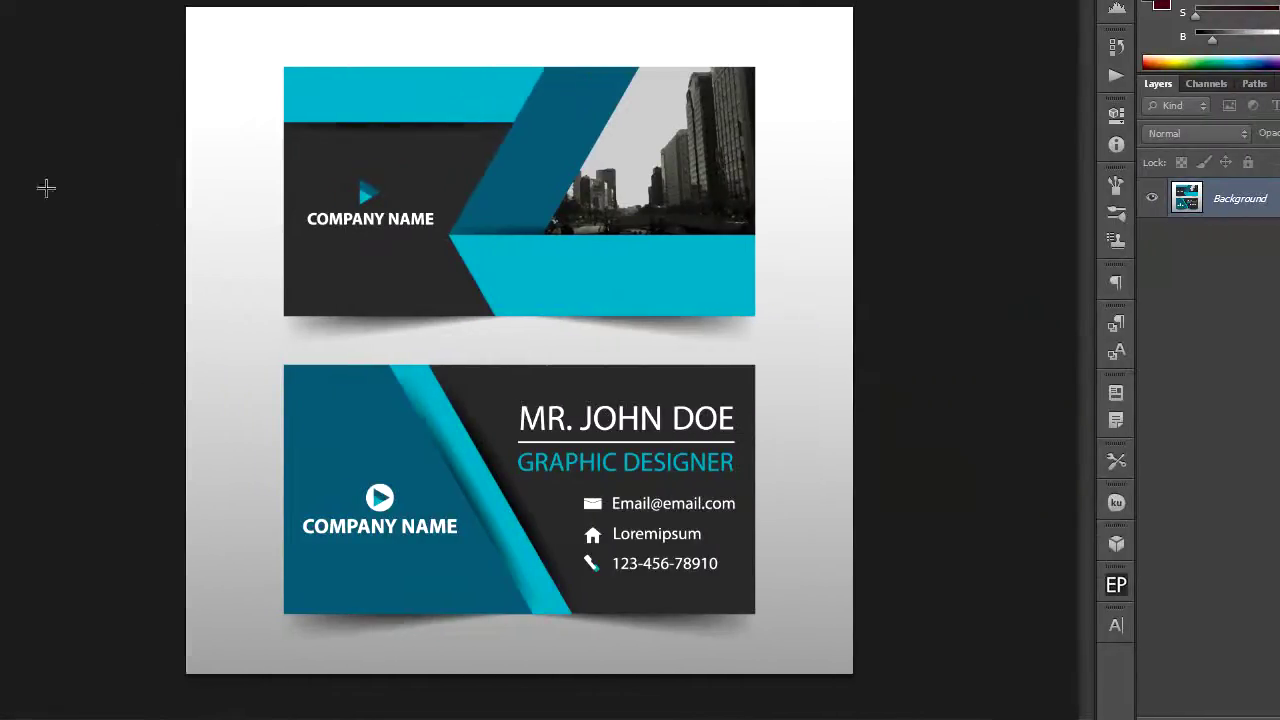
Set the brush size to 65 px and paint over COMPANY NAME on the upper business card in the sampled dark gray
left_click(28, 193)
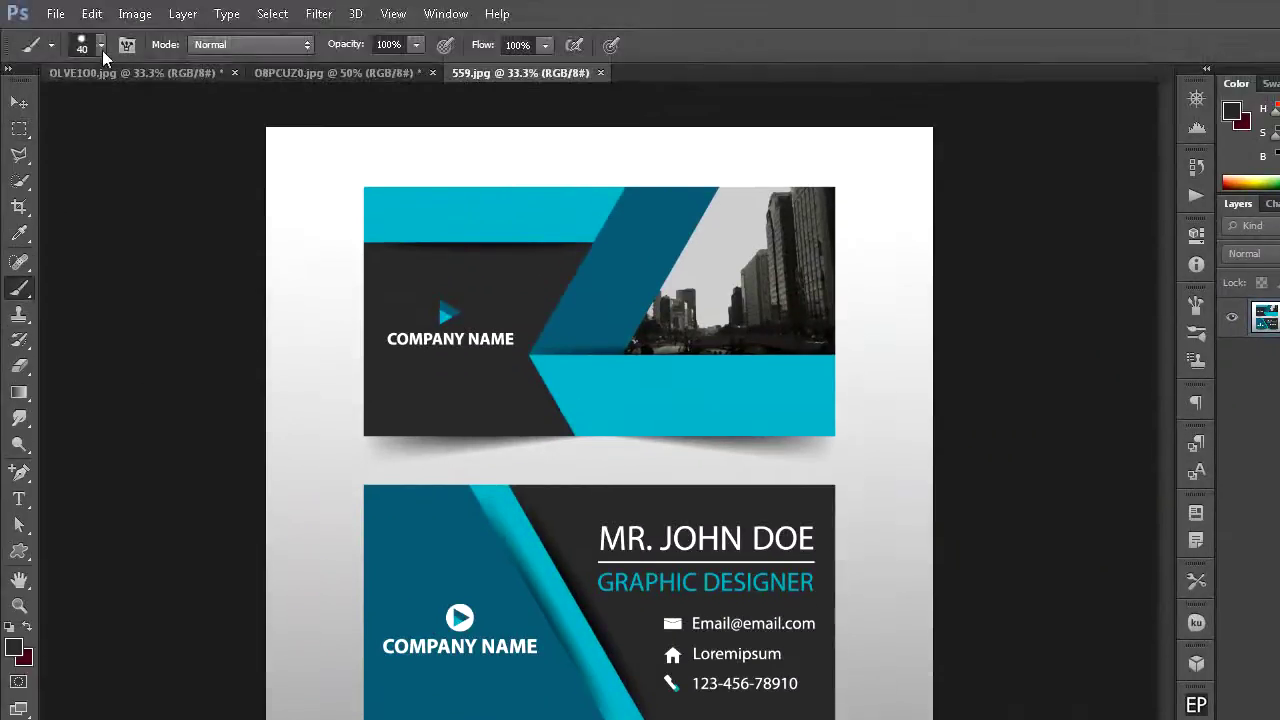
left_click(101, 47)
left_click(92, 106)
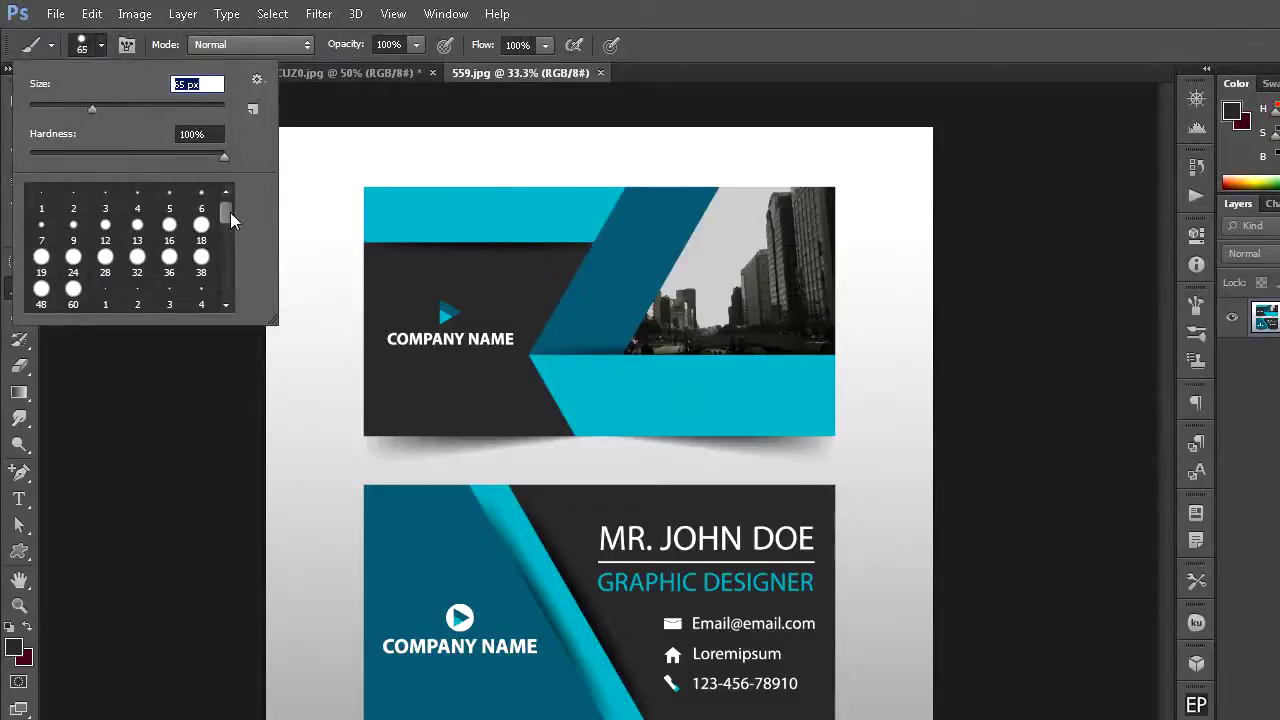
left_click(510, 334)
mouse_move(510, 334)
left_mouse_down()
mouse_move(500, 349)
mouse_move(403, 337)
mouse_move(428, 346)
mouse_move(397, 357)
mouse_move(529, 365)
left_mouse_up()
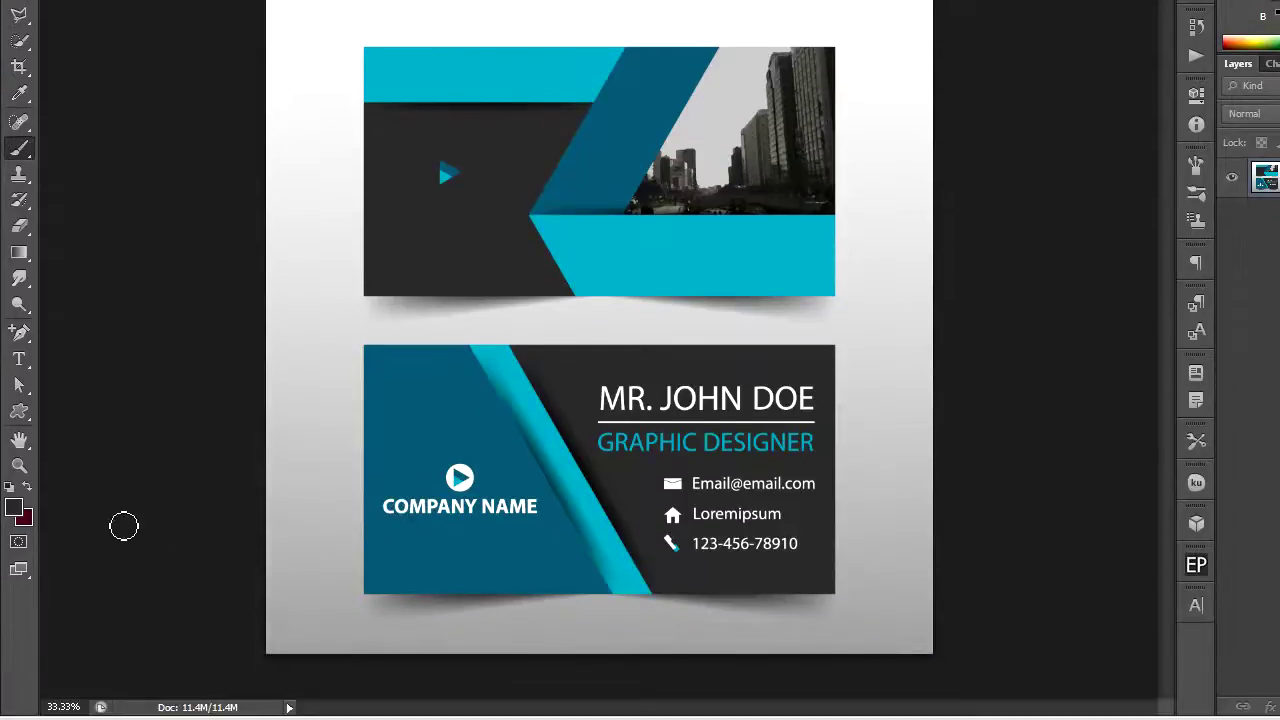
Sample the lower card's blue 125e76 as the foreground color and paint over its COMPANY NAME text
left_click(13, 512)
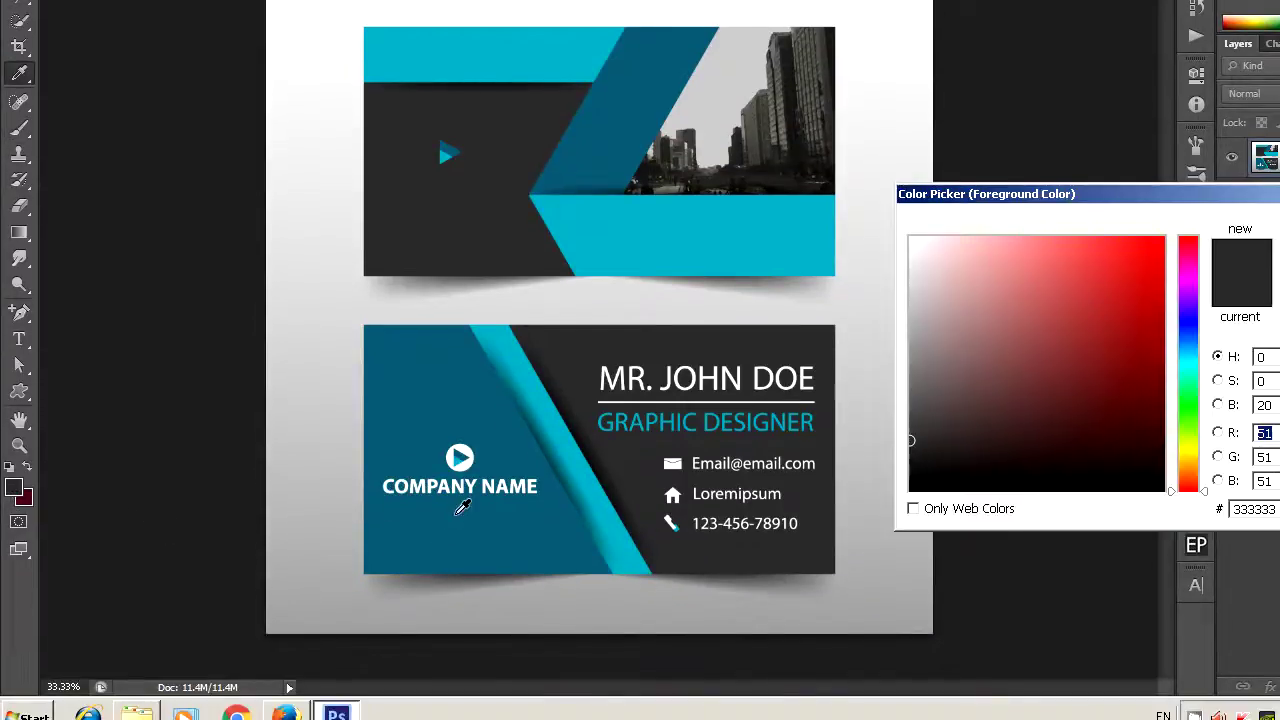
left_click(458, 512)
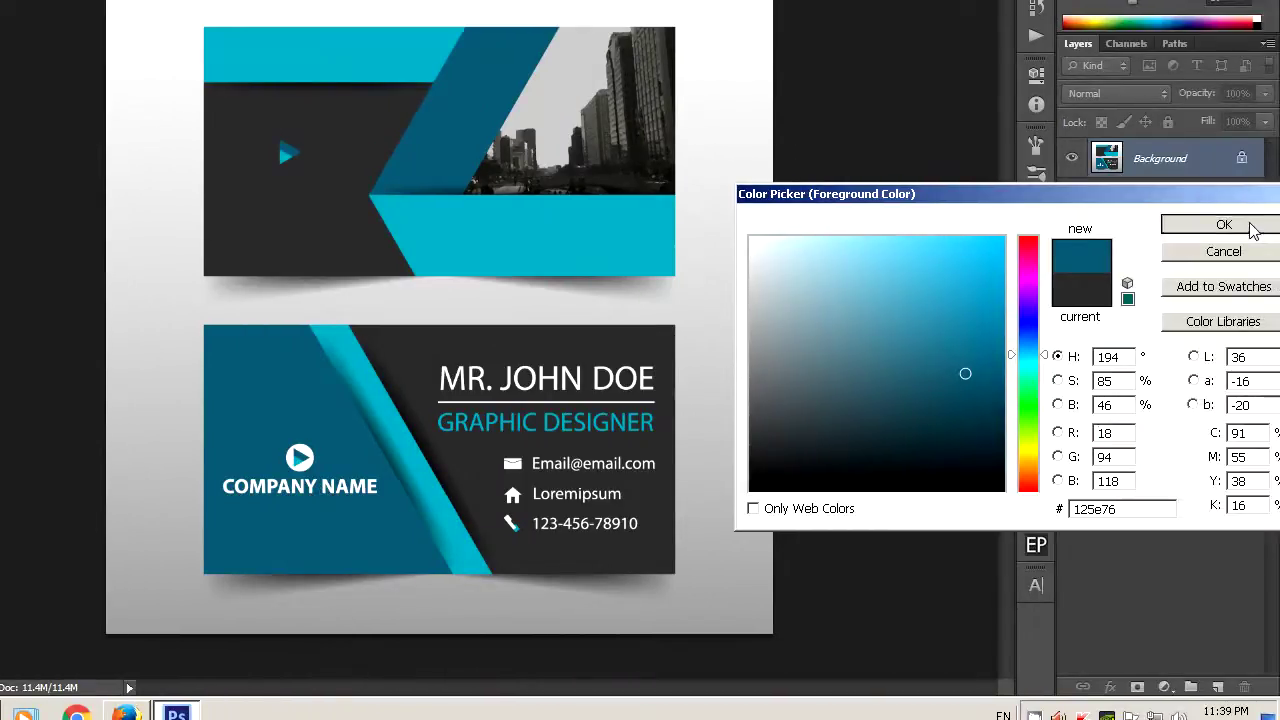
left_click(1220, 223)
left_click_drag(228, 490, 277, 495)
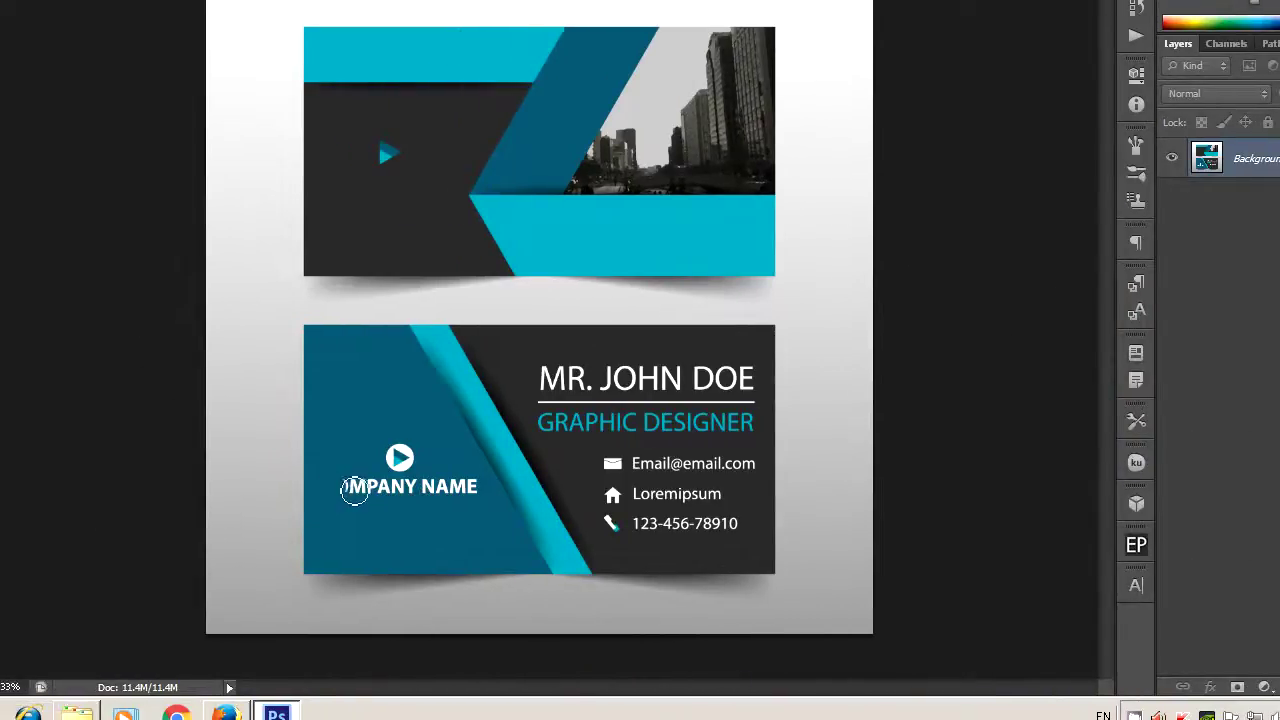
left_click_drag(377, 493, 473, 491)
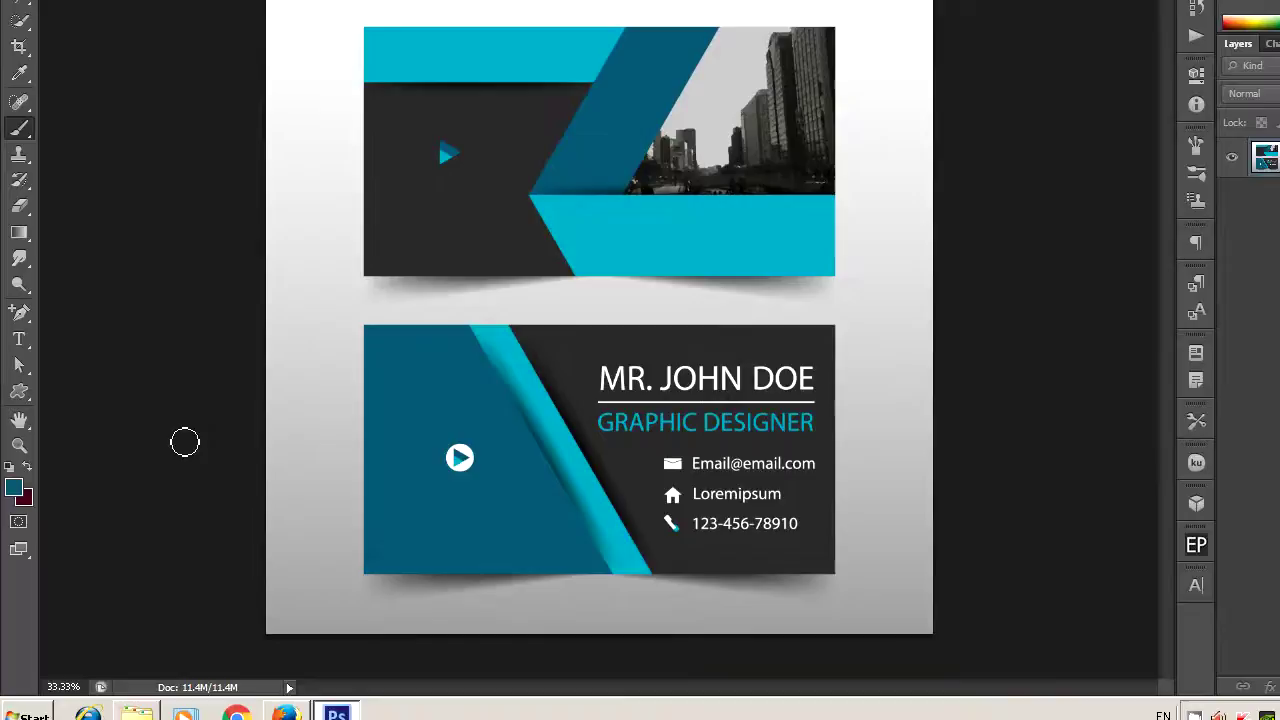
Sample the lower card's dark gray as the foreground color and paint over its job title, contact details and name
left_click(14, 487)
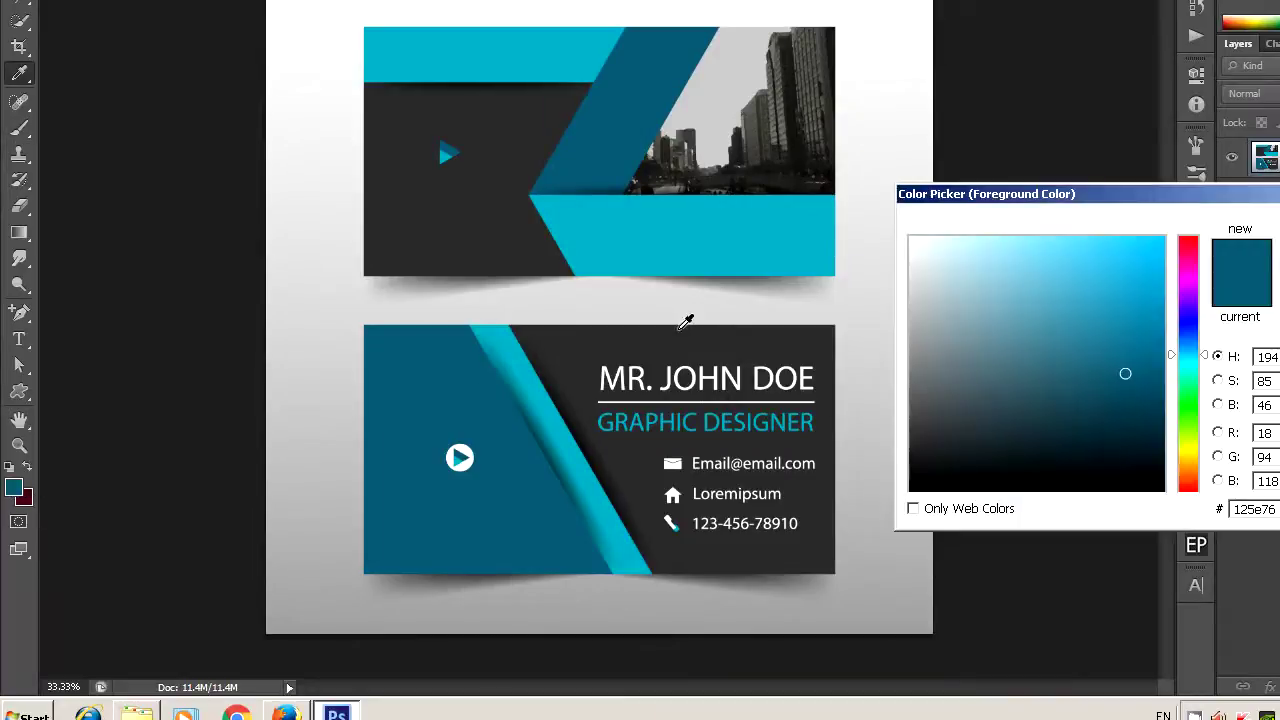
left_click(708, 336)
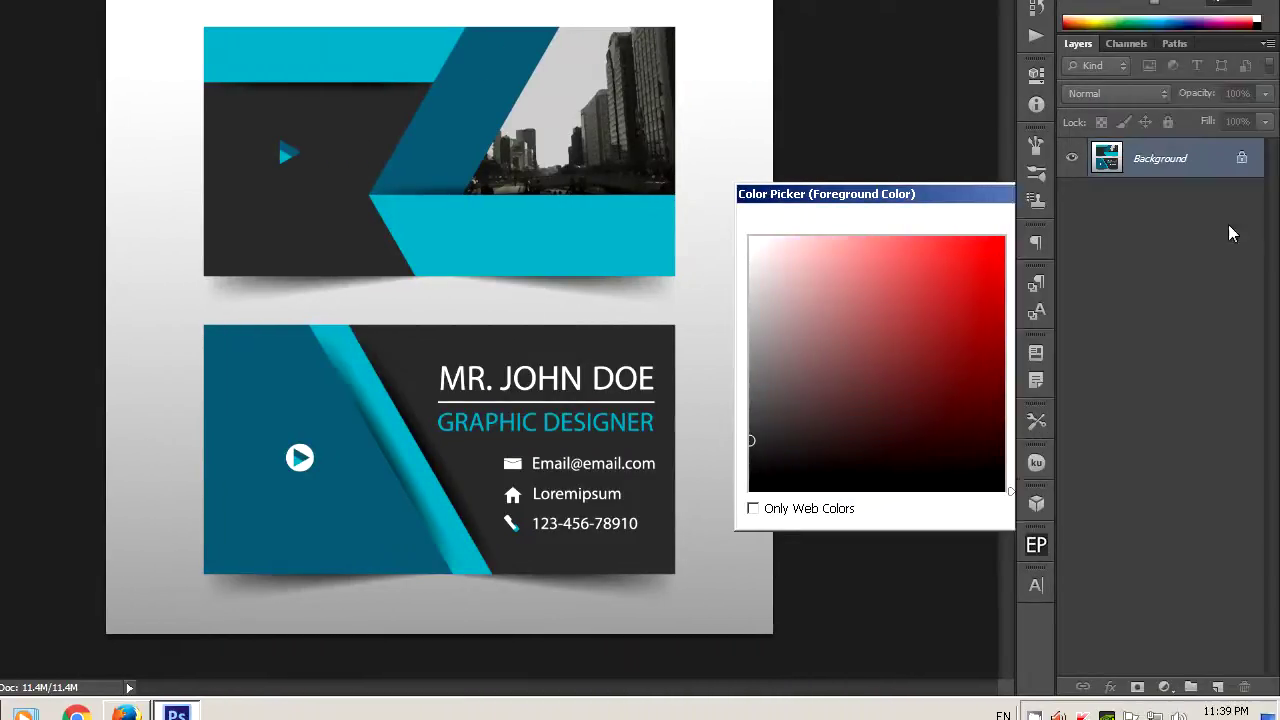
left_click(1232, 233)
mouse_move(465, 425)
left_mouse_down()
mouse_move(651, 427)
mouse_move(545, 428)
left_mouse_up()
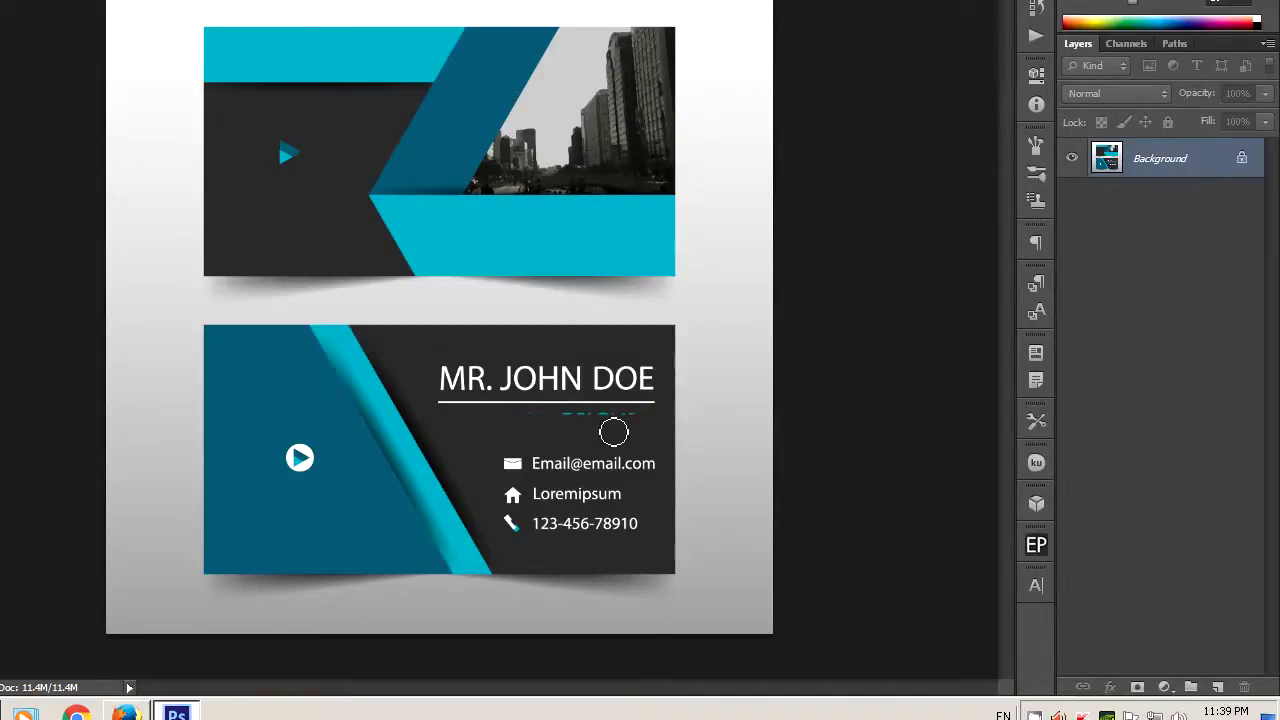
left_click_drag(575, 427, 532, 426)
mouse_move(541, 468)
left_mouse_down()
mouse_move(545, 538)
mouse_move(564, 463)
mouse_move(625, 472)
mouse_move(584, 476)
mouse_move(604, 497)
mouse_move(565, 504)
mouse_move(606, 512)
mouse_move(564, 535)
mouse_move(634, 525)
left_mouse_up()
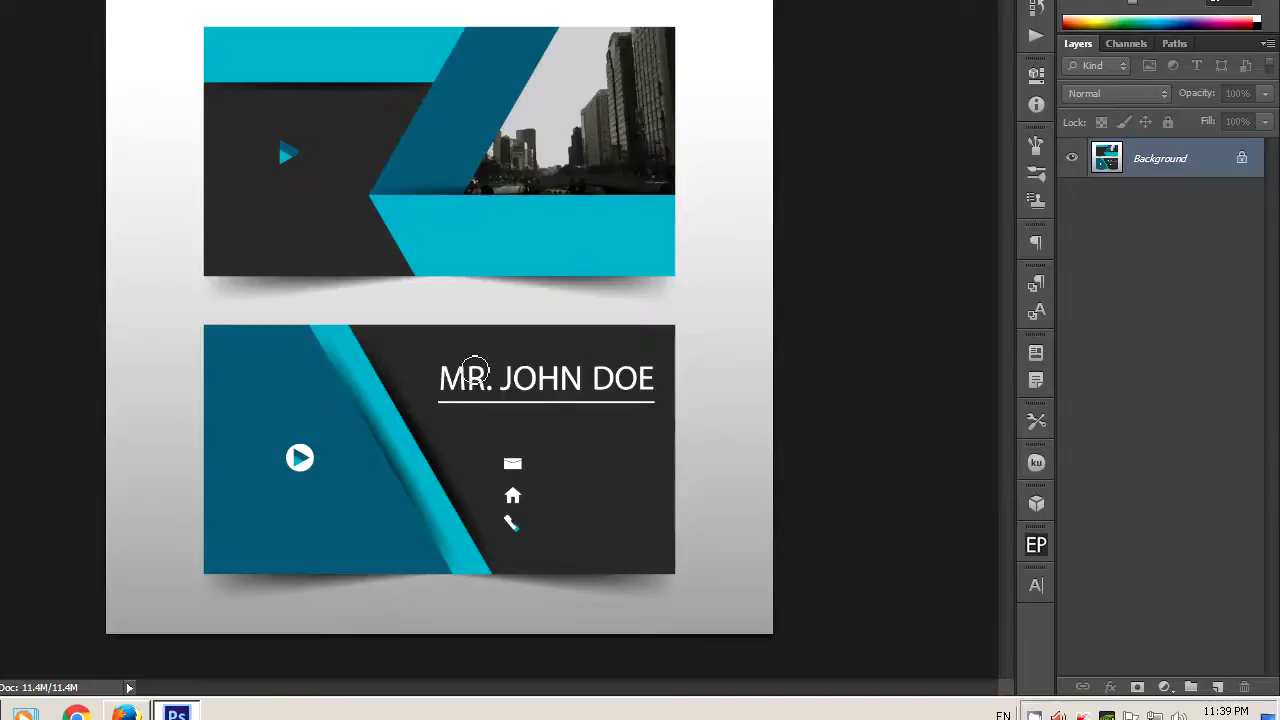
mouse_move(449, 371)
left_mouse_down()
mouse_move(555, 362)
mouse_move(596, 373)
mouse_move(446, 383)
mouse_move(664, 375)
mouse_move(590, 383)
left_mouse_up()
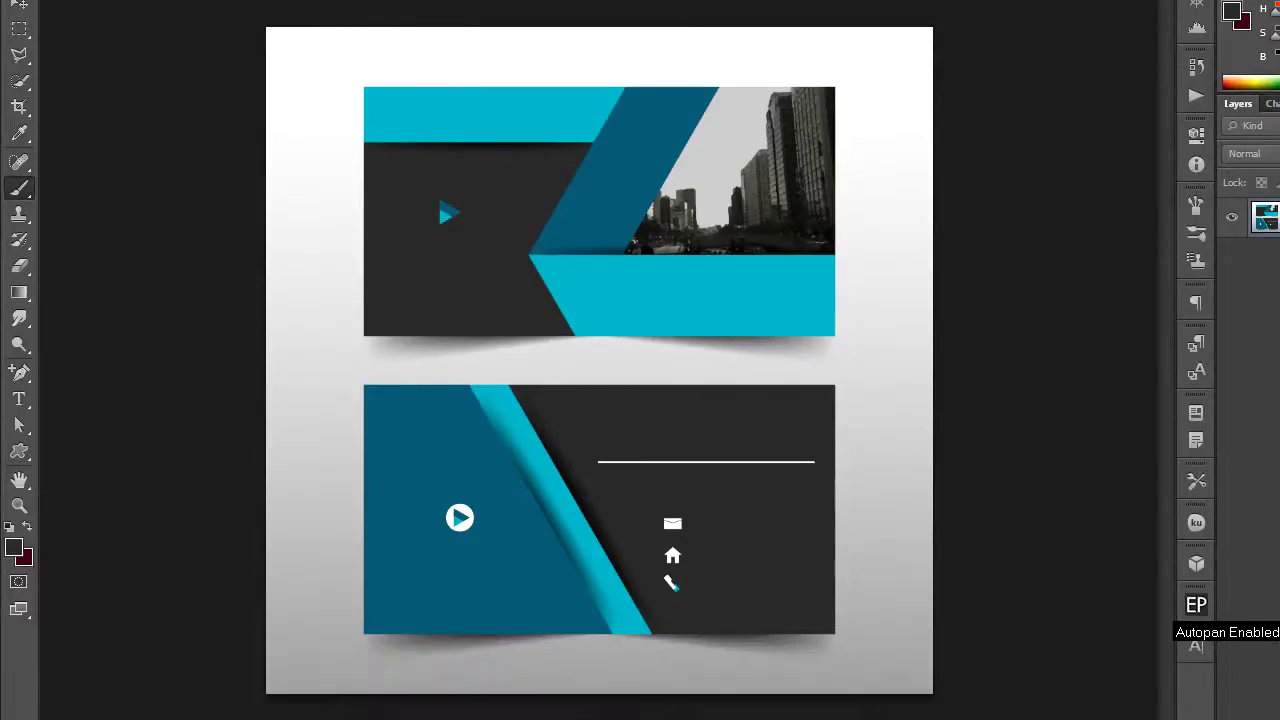
Open the 2796 wedding card image from the Downloads folder in Adobe Photoshop CS6
mouse_move(0, 714)
left_click(137, 710)
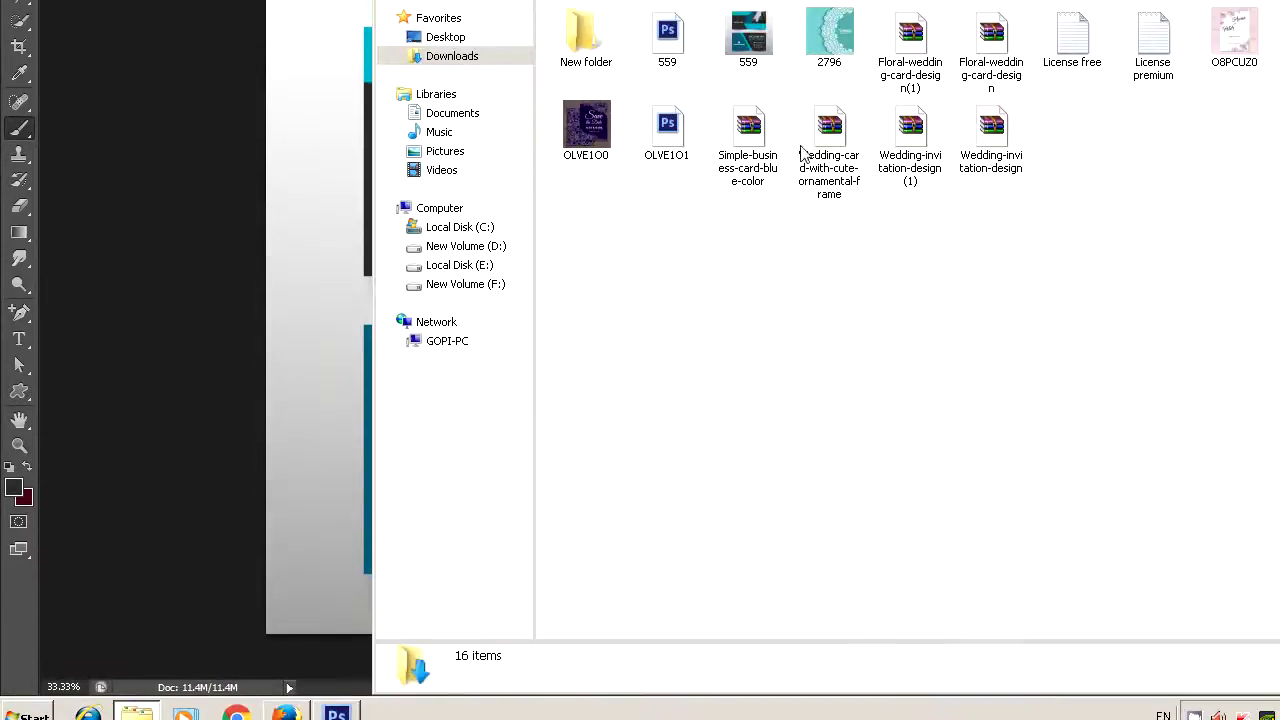
right_click(822, 198)
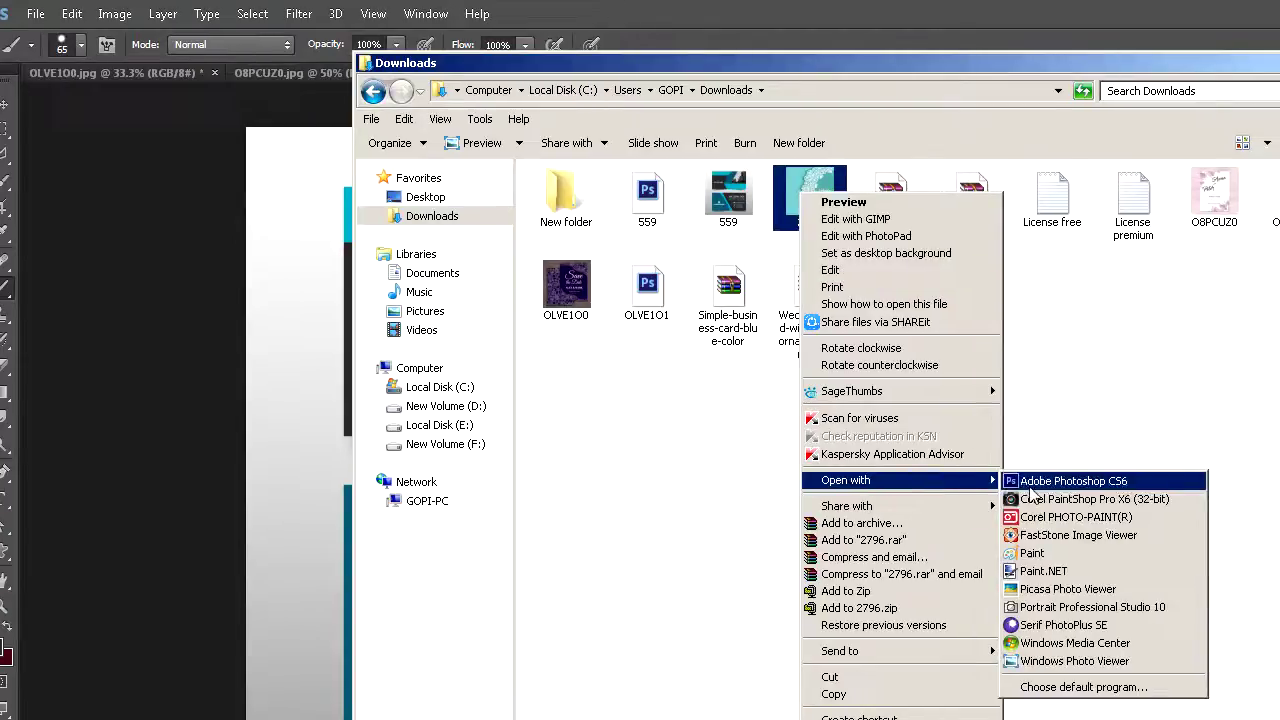
left_click(1113, 403)
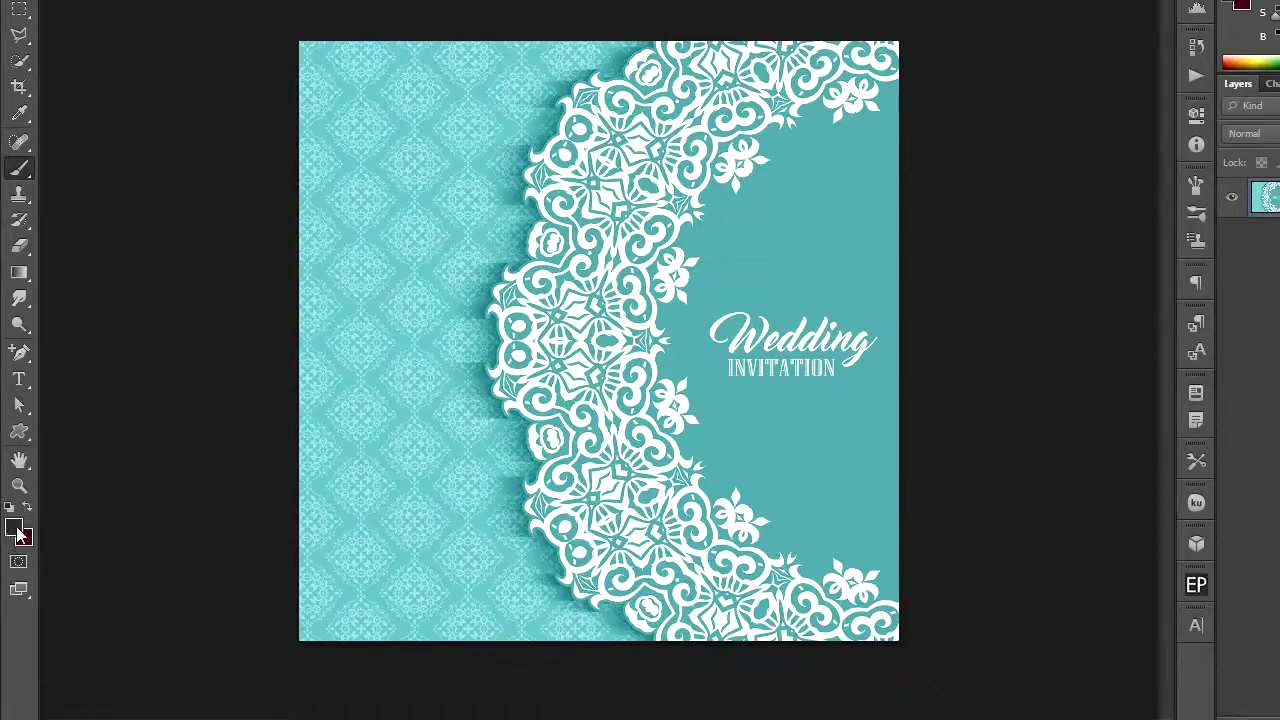
Set the foreground color to teal 57a8a9, sampled from the card's plain area, and paint over the Wedding Invitation text
left_click(15, 530)
left_click(841, 408)
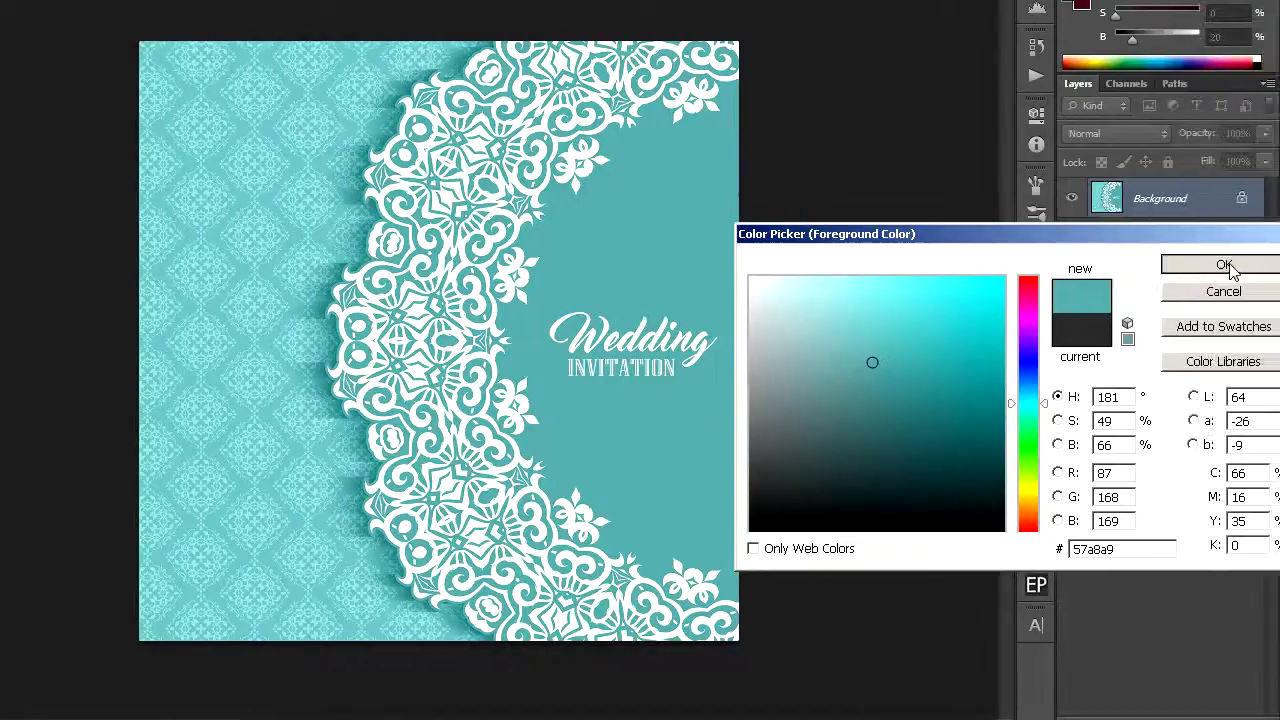
left_click(1226, 266)
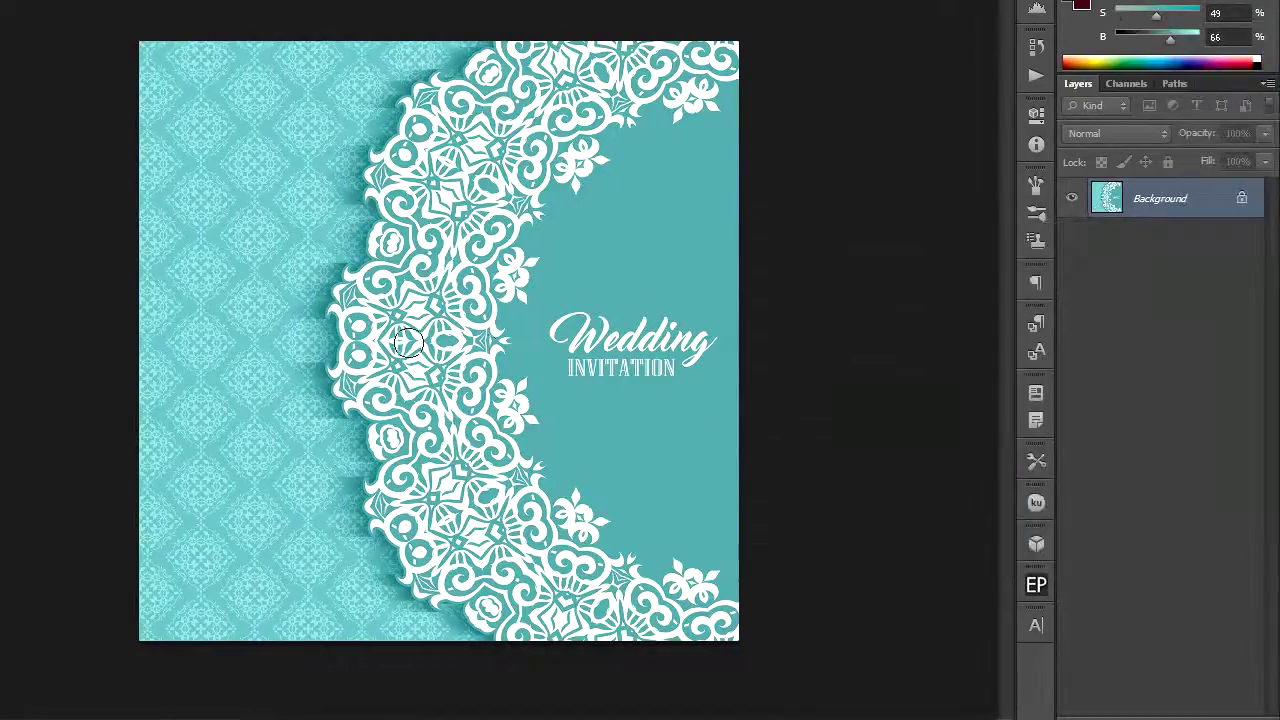
mouse_move(563, 320)
left_mouse_down()
mouse_move(665, 346)
mouse_move(701, 337)
mouse_move(570, 377)
mouse_move(610, 366)
mouse_move(580, 360)
mouse_move(655, 373)
left_mouse_up()
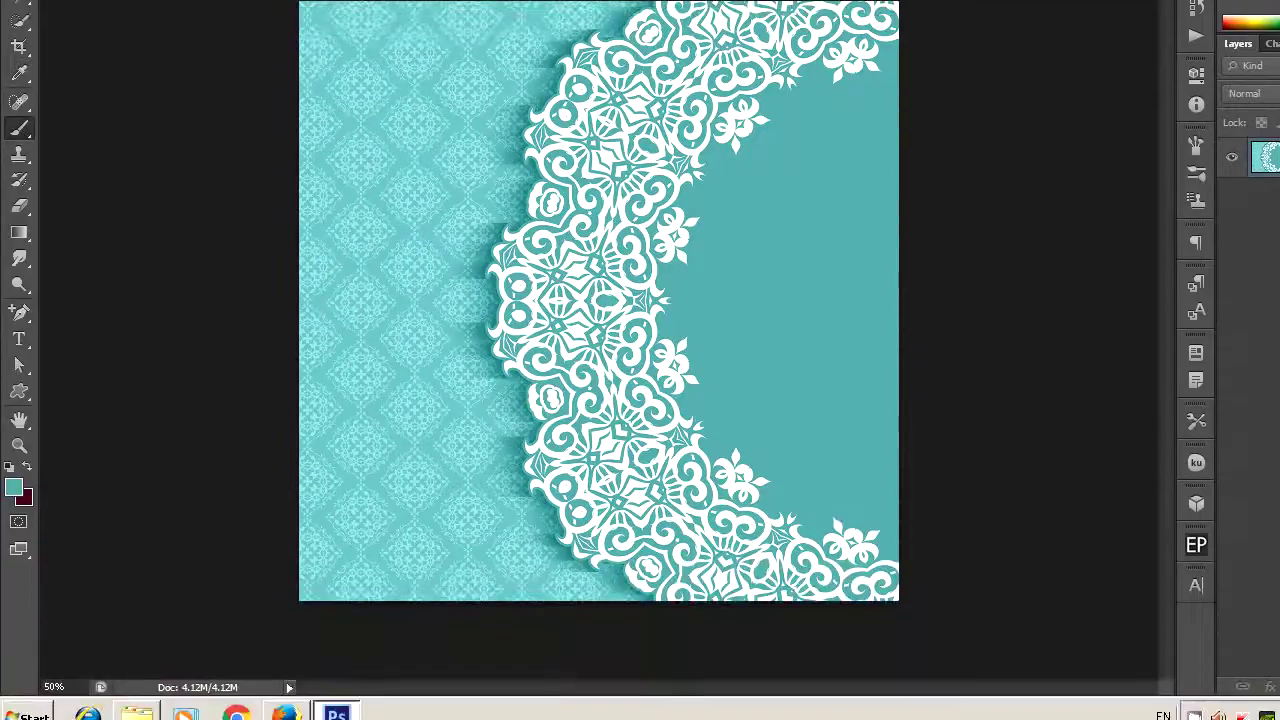
Switch to Firefox, look through Freepik's wedding vectors and examine the Hand drawn decoration for wedding vector
left_click(286, 712)
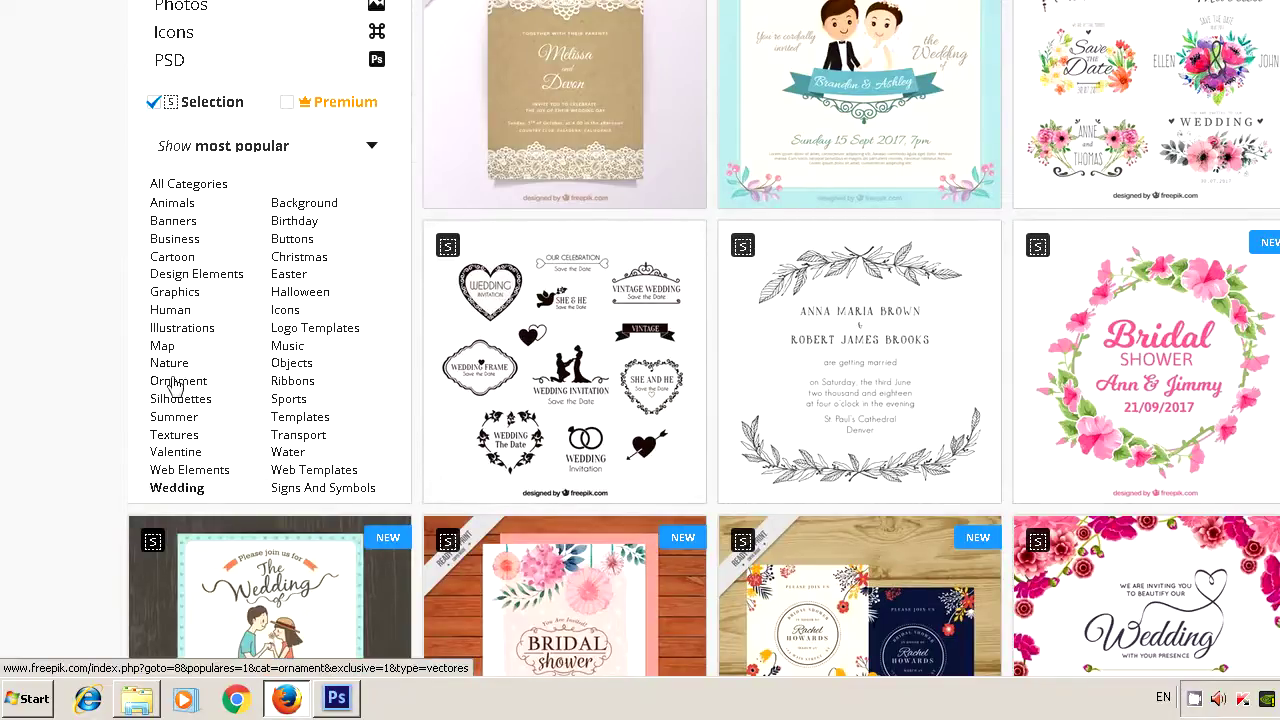
scroll(175, 385, "down", 5)
scroll(175, 385, "up", 4)
scroll(175, 385, "down", 5)
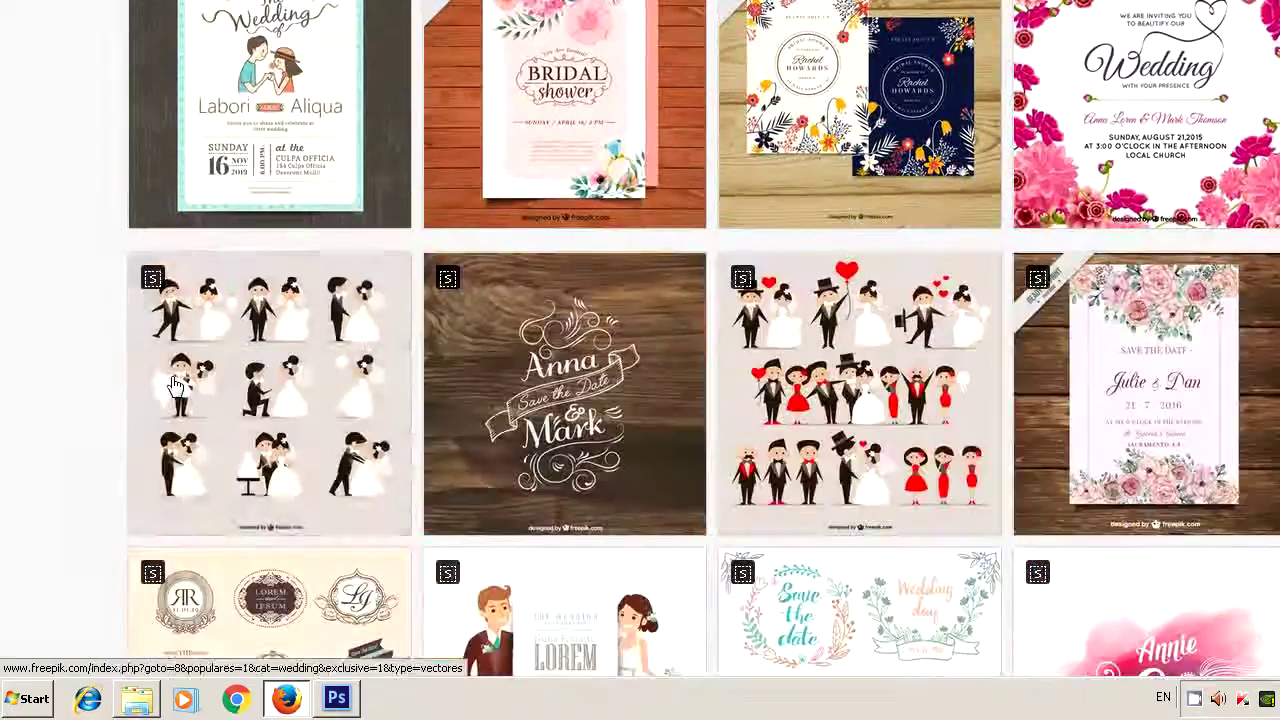
scroll(175, 385, "down", 5)
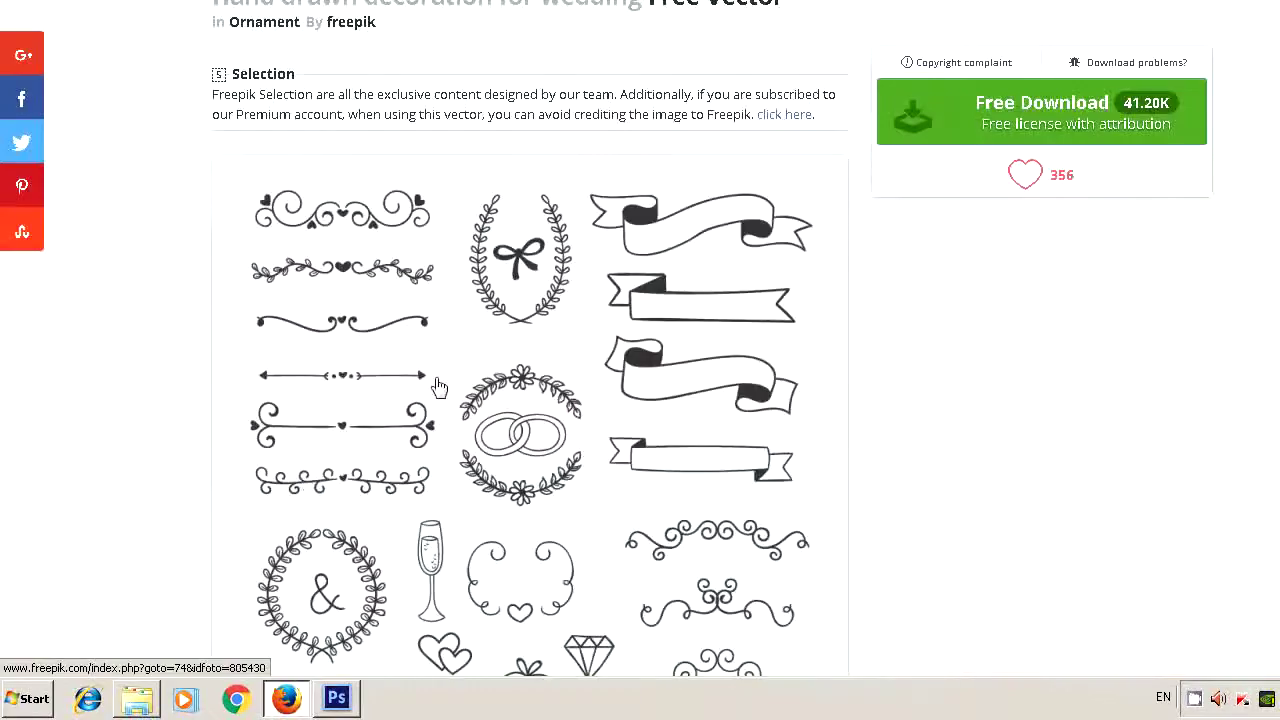
scroll(440, 387, "down", 4)
scroll(465, 397, "up", 6)
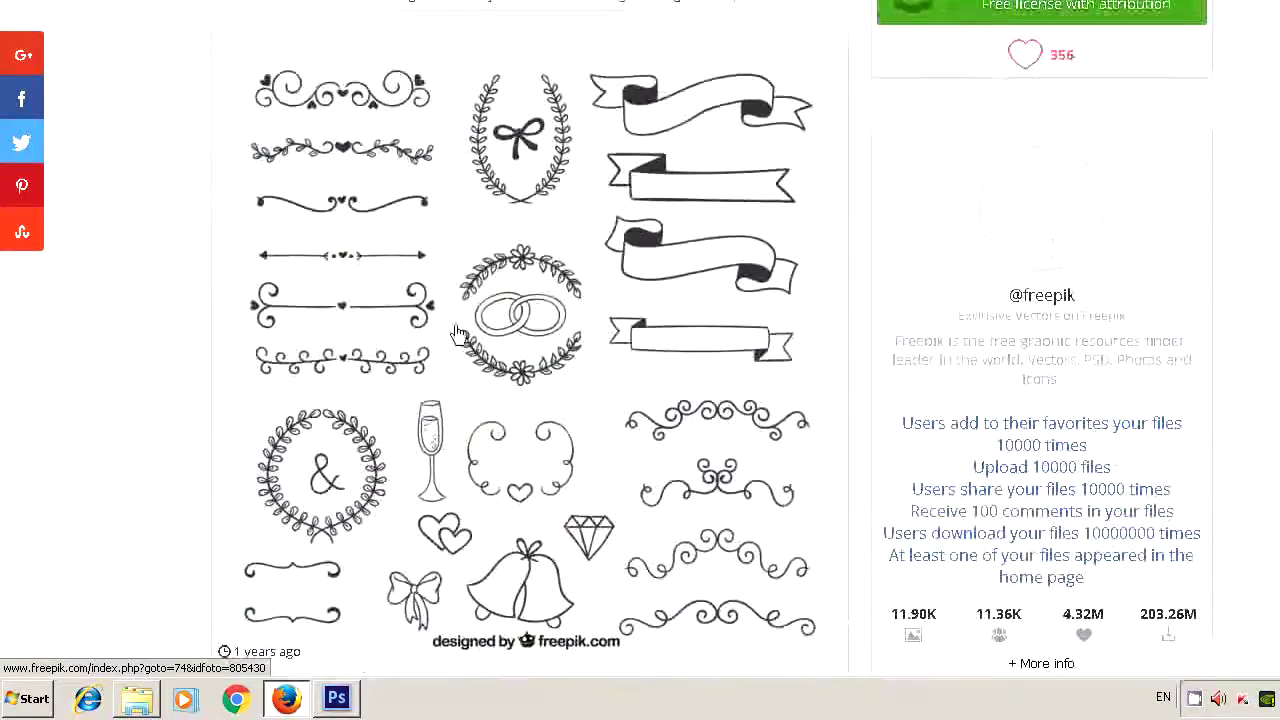
Return to the wedding vector listing and show the Background category instead
left_click(24, 12)
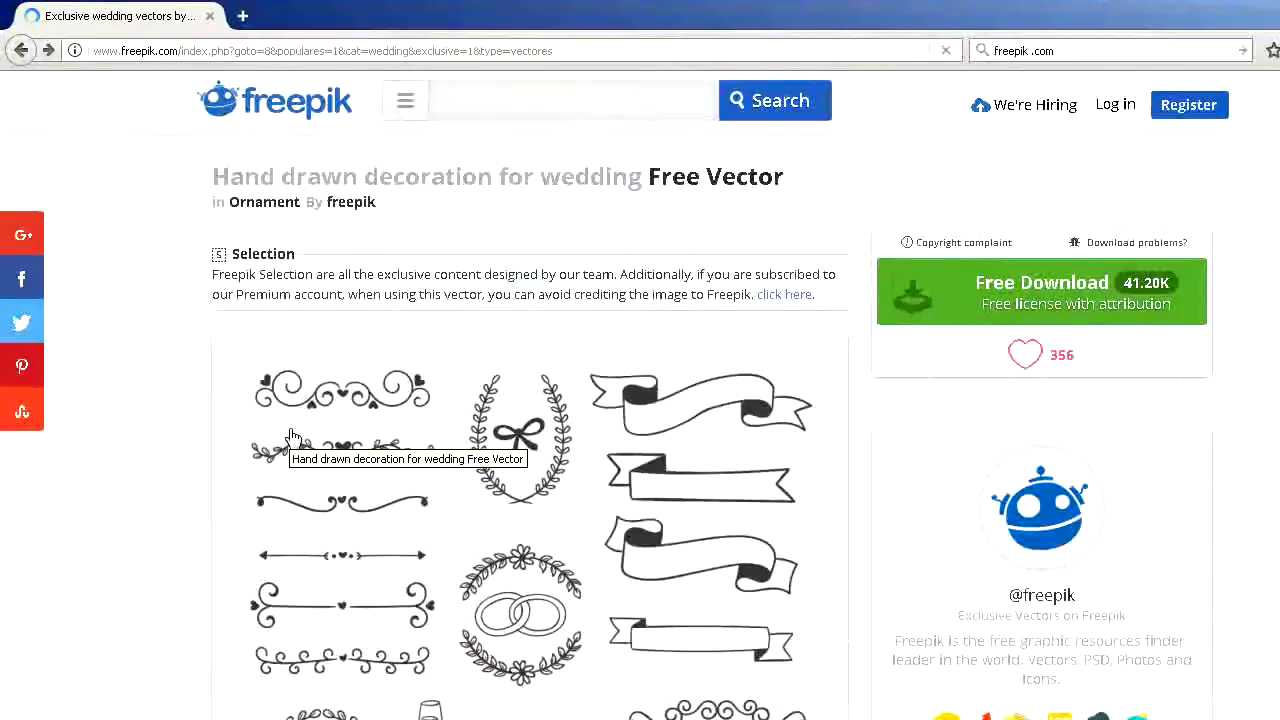
scroll(292, 440, "up", 10)
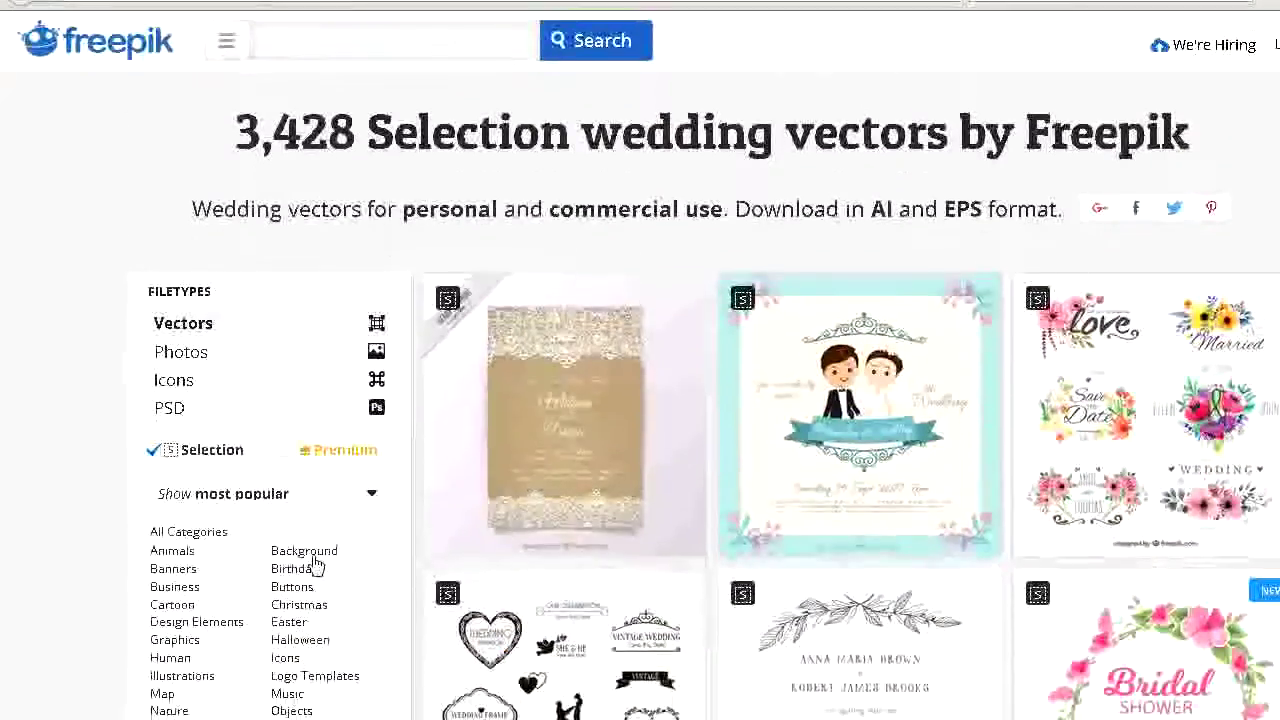
left_click(316, 536)
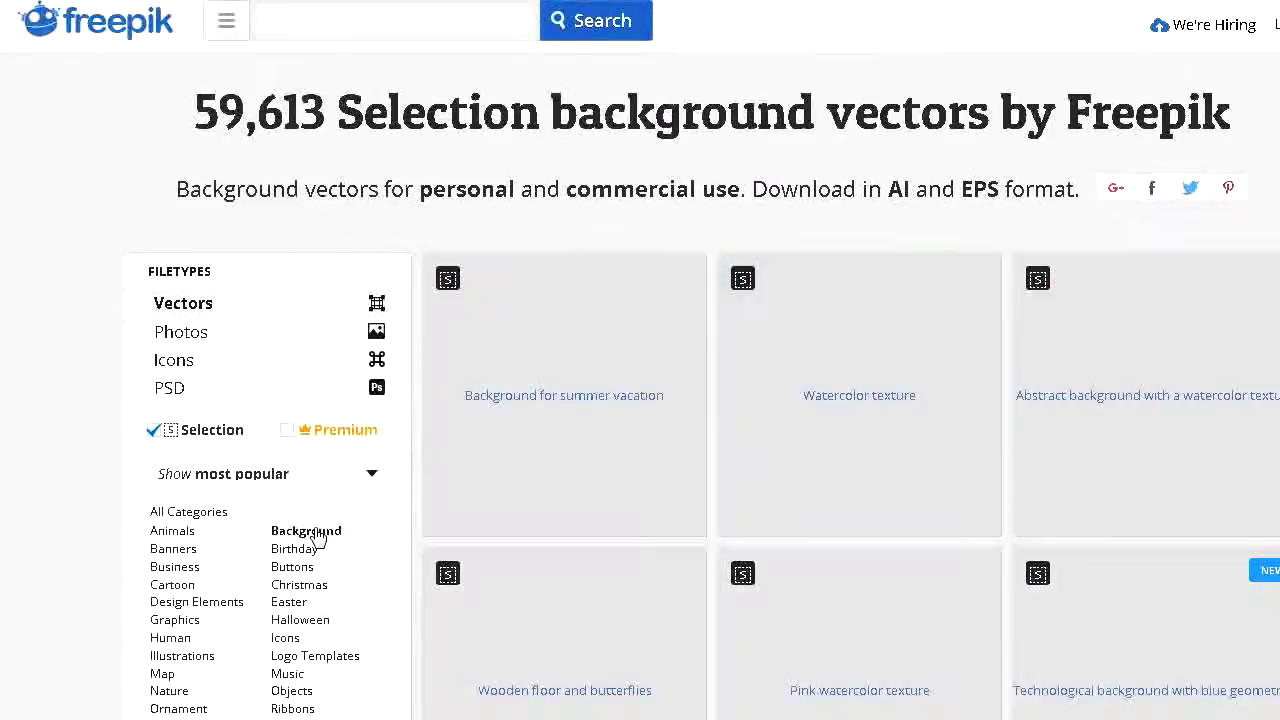
Browse the background vectors and open the Technological background with a circuit design to examine its preview
scroll(316, 536, "down", 3)
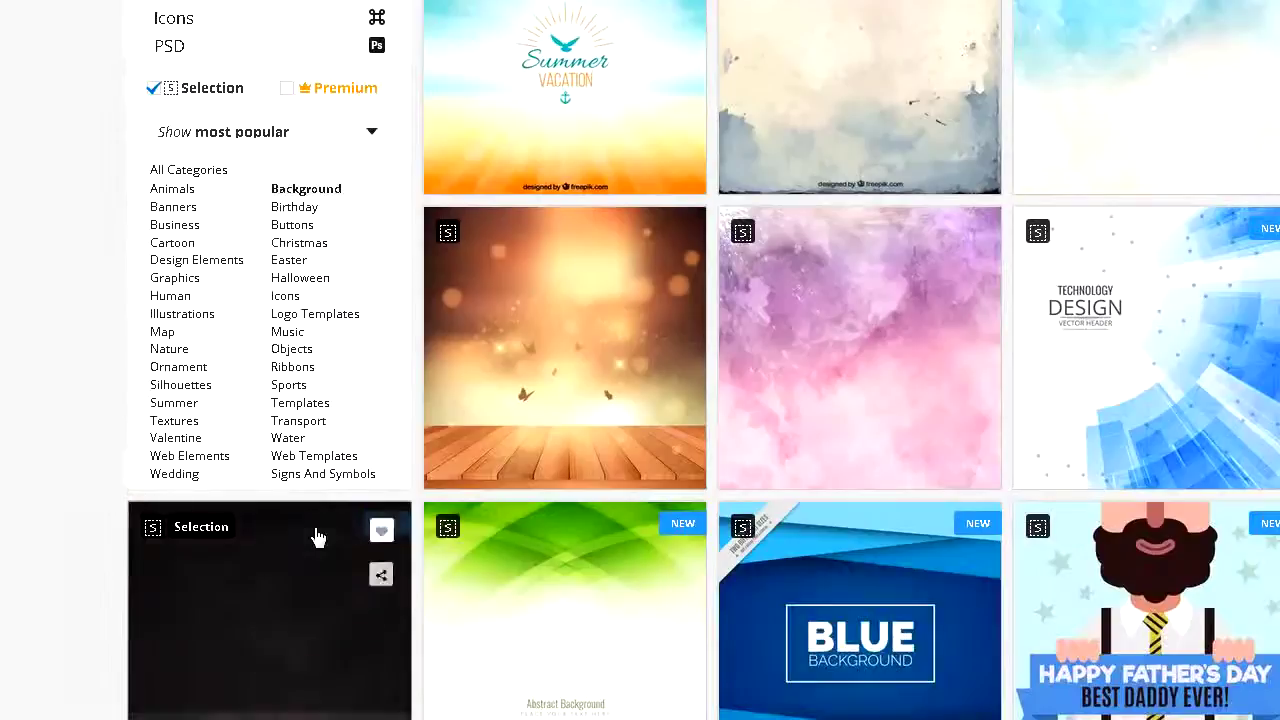
scroll(491, 549, "down", 1)
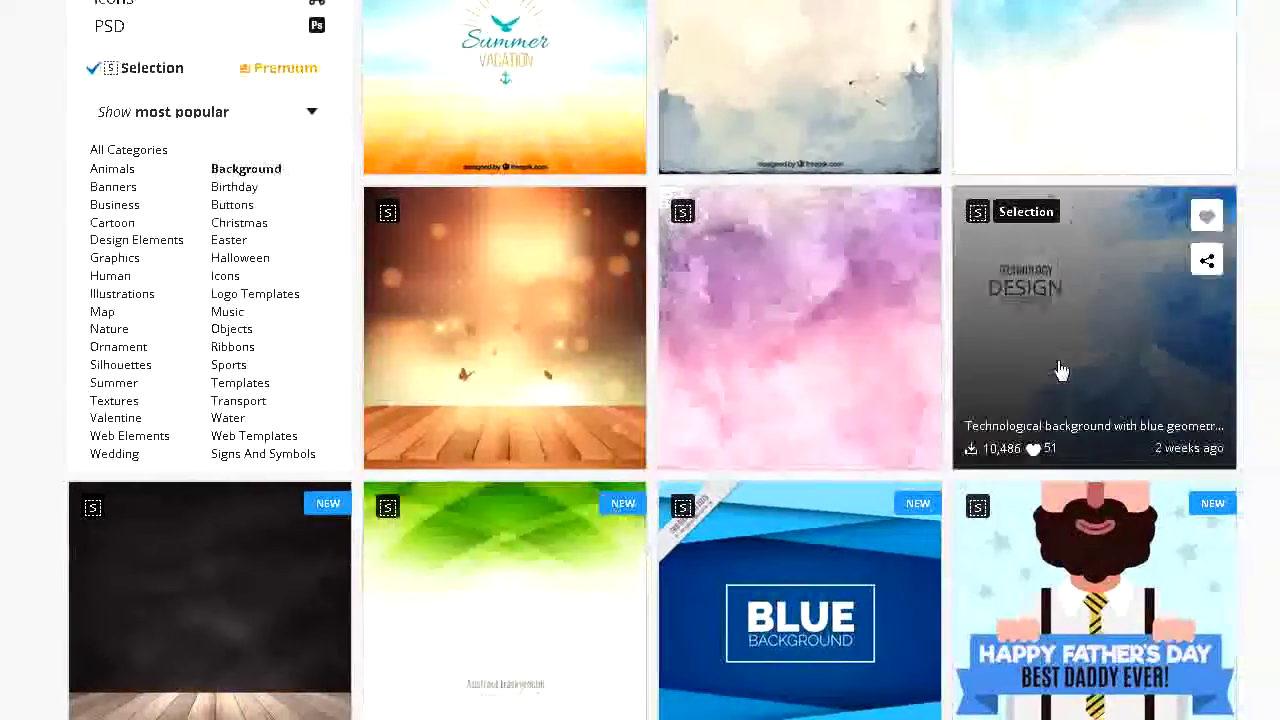
scroll(1117, 366, "down", 2)
scroll(838, 338, "down", 3)
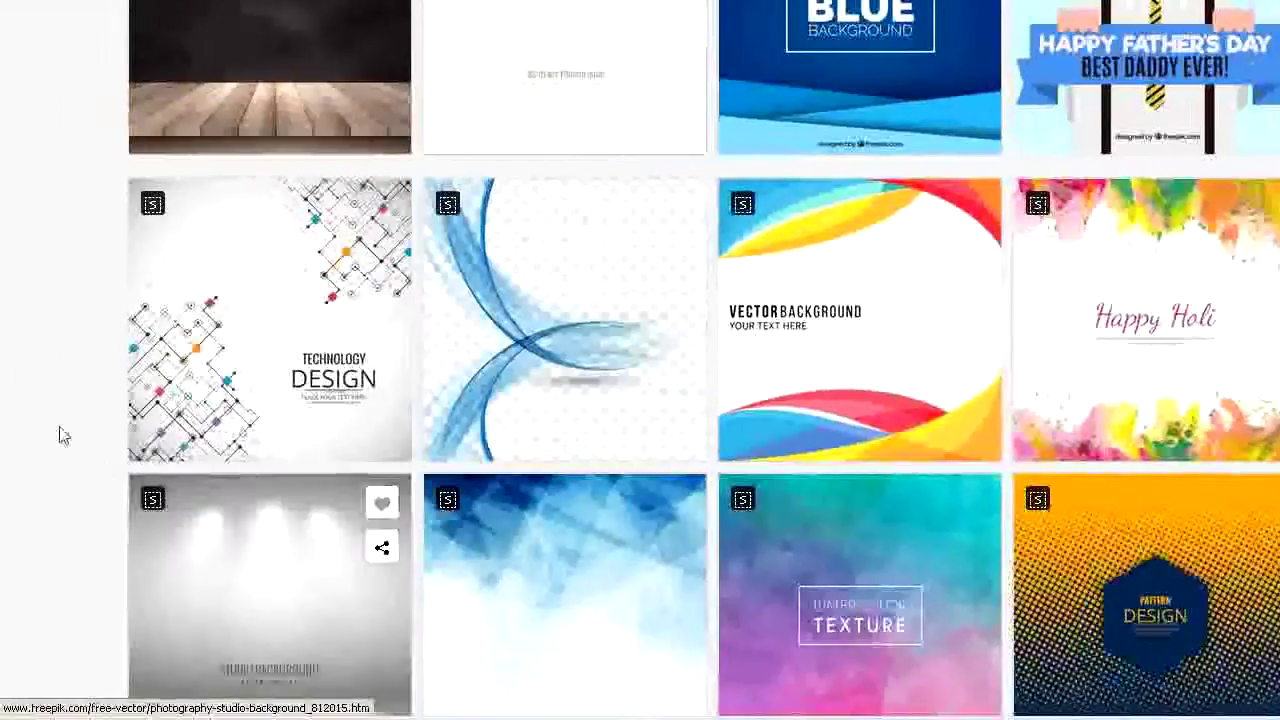
left_click(243, 344)
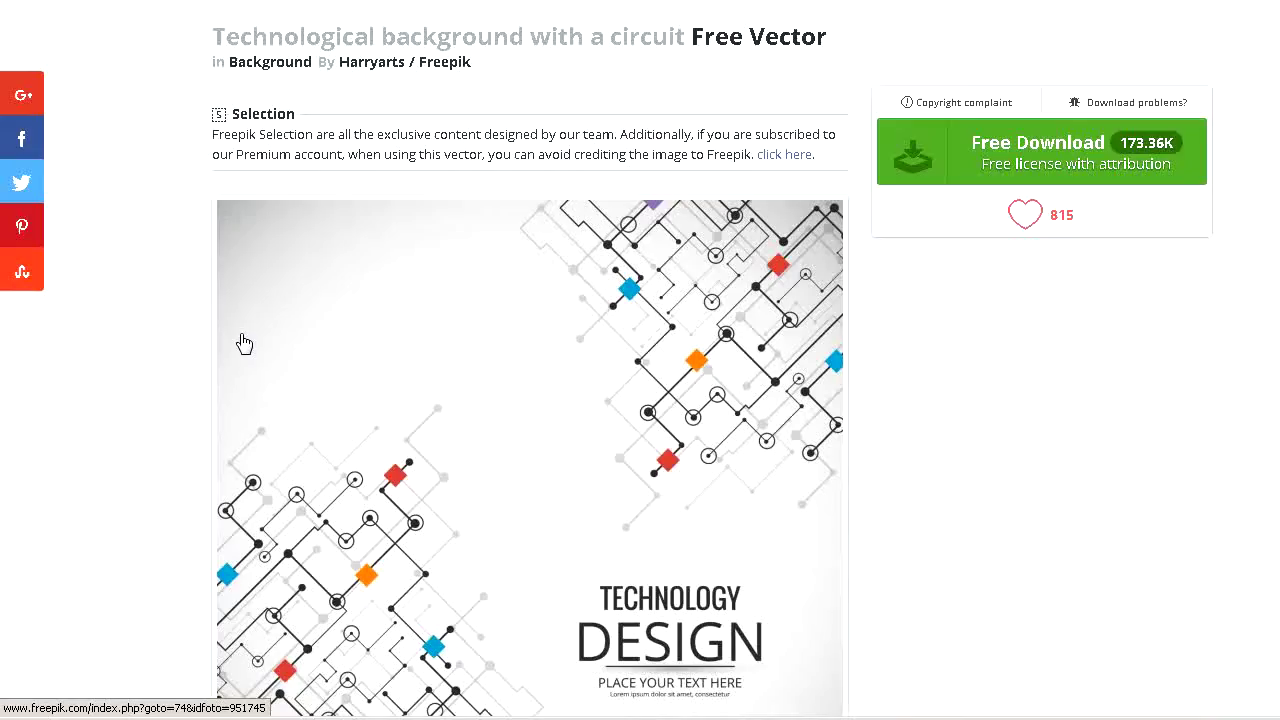
scroll(694, 530, "down", 3)
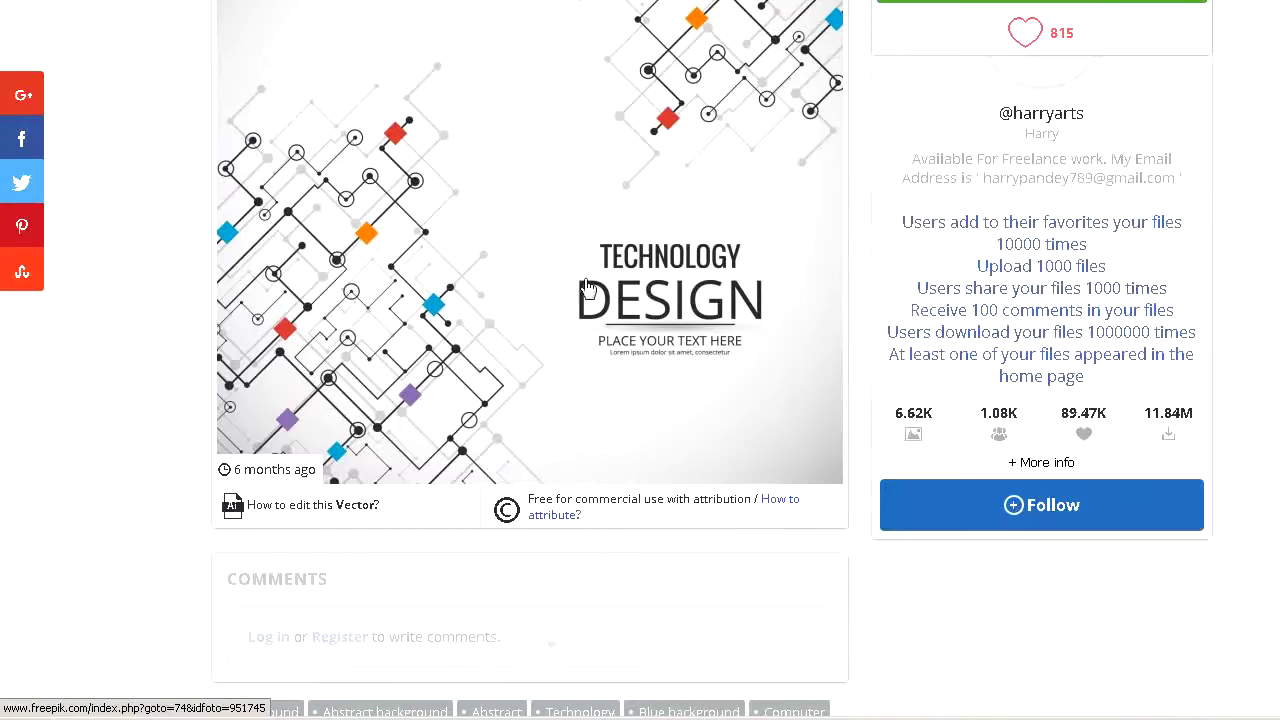